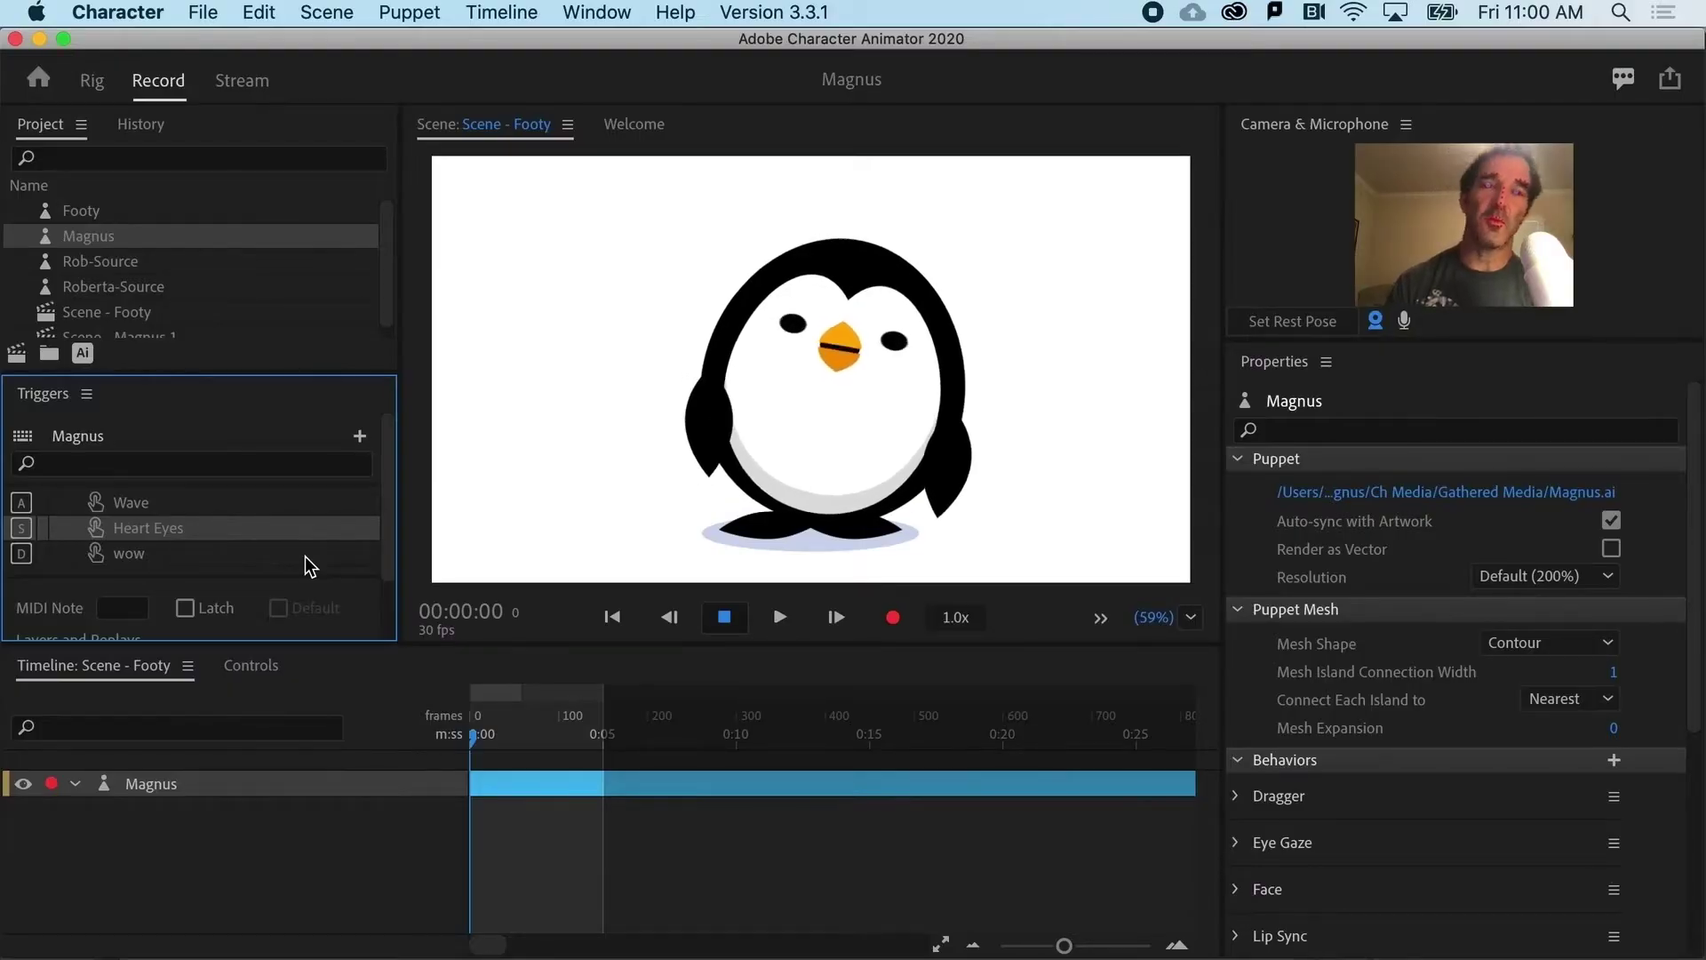
Try the wow and Heart Eyes triggers on Magnus, then focus the Project panel
{"action": "left_click", "coordinate": [136, 555]}
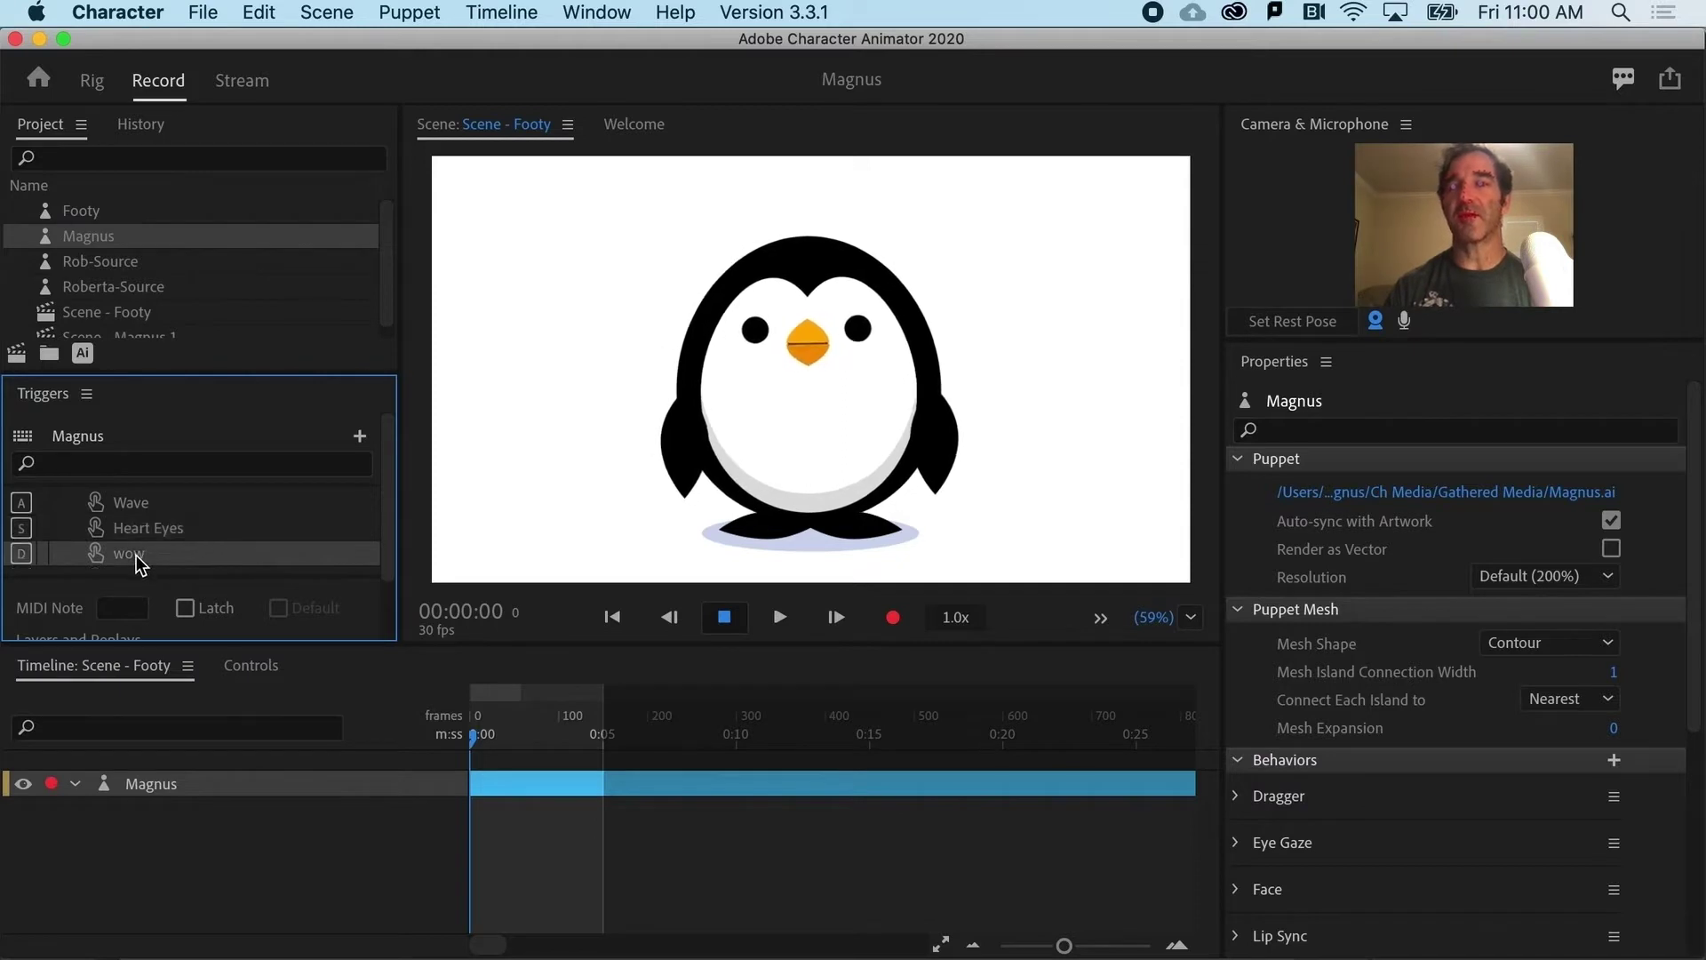
{"action": "left_click", "coordinate": [149, 531]}
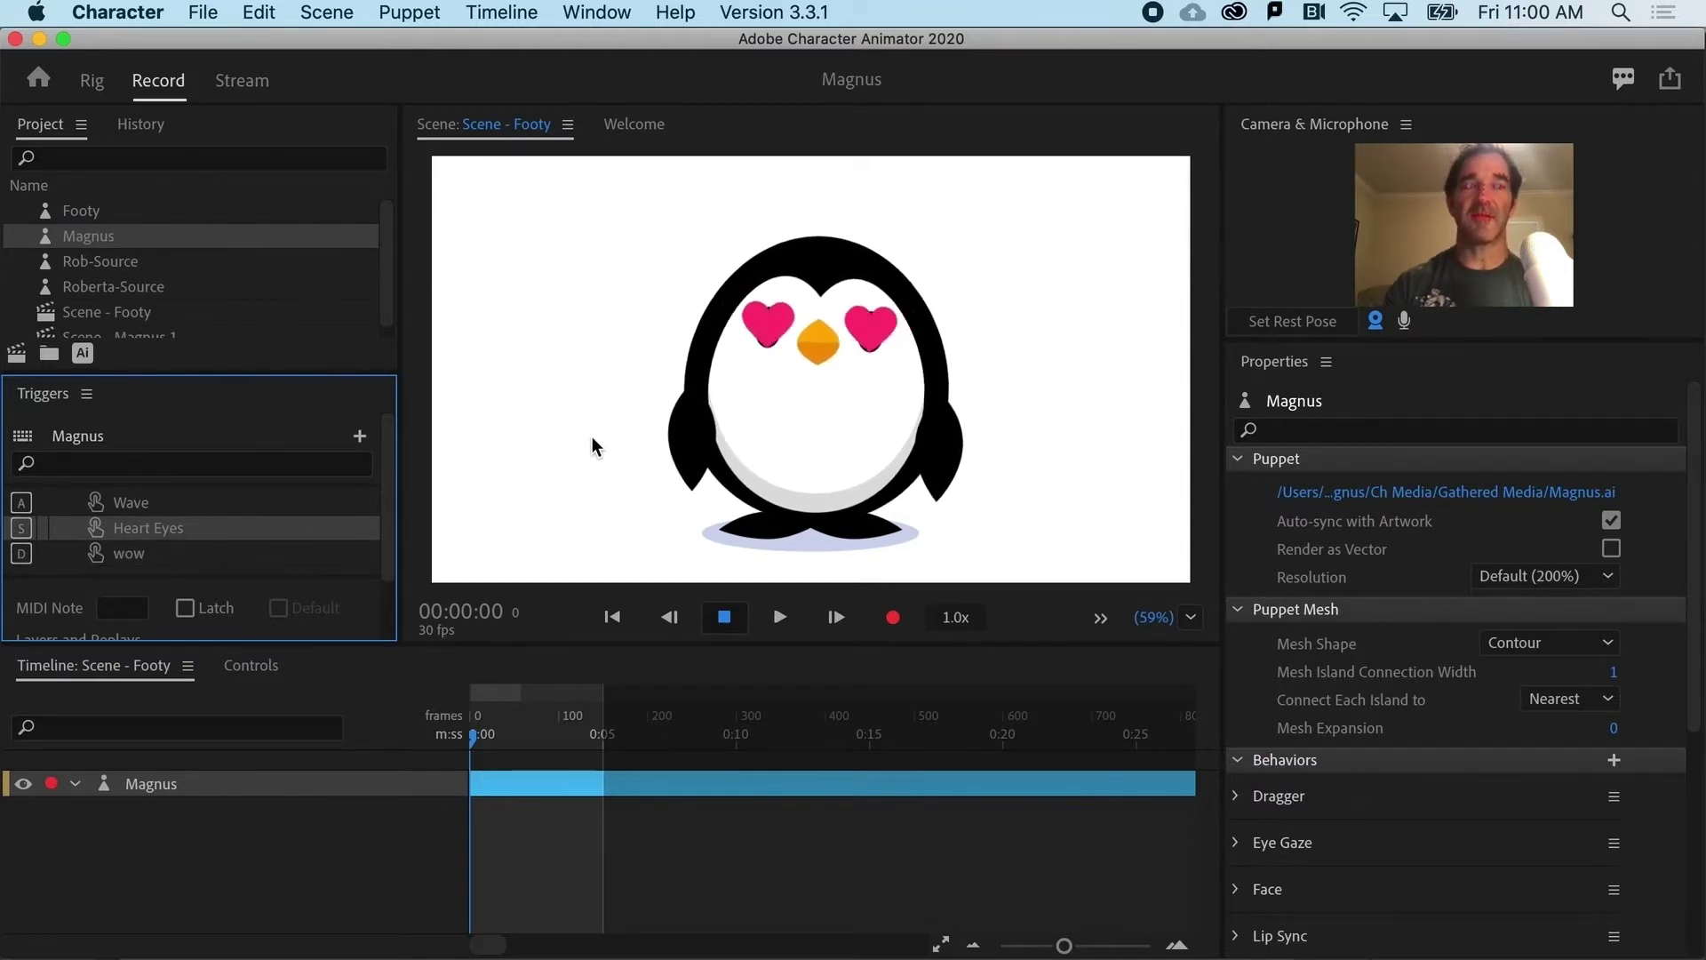
{"action": "left_click", "coordinate": [245, 555]}
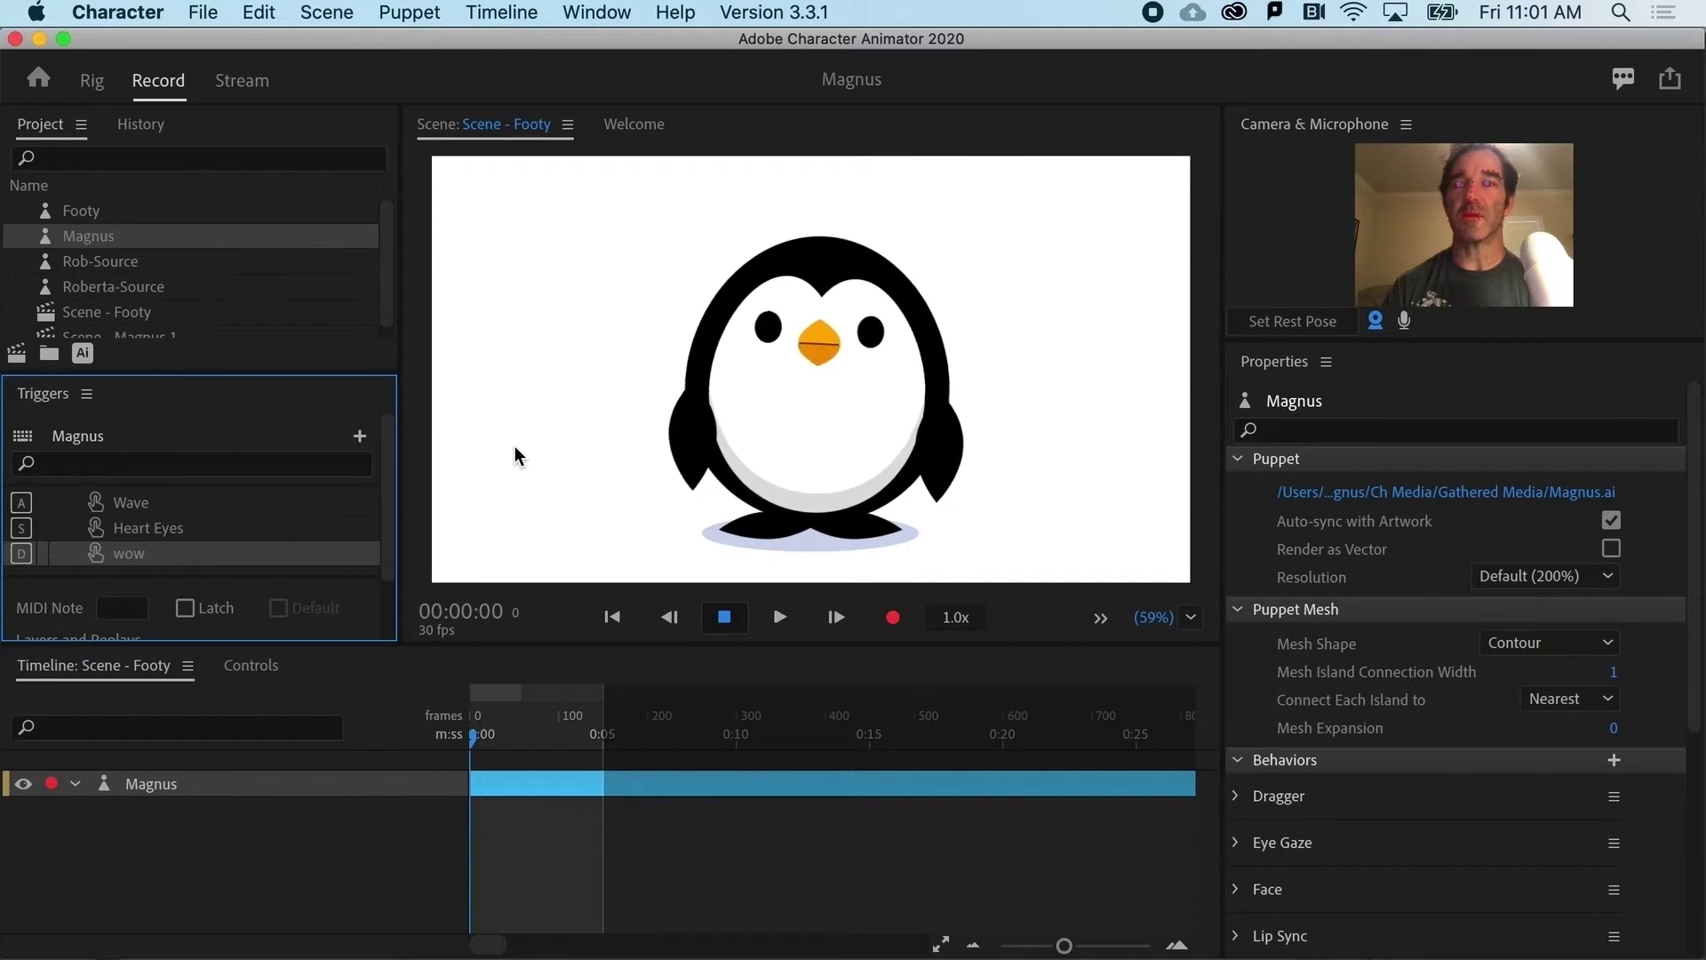
{"action": "left_click", "coordinate": [36, 131]}
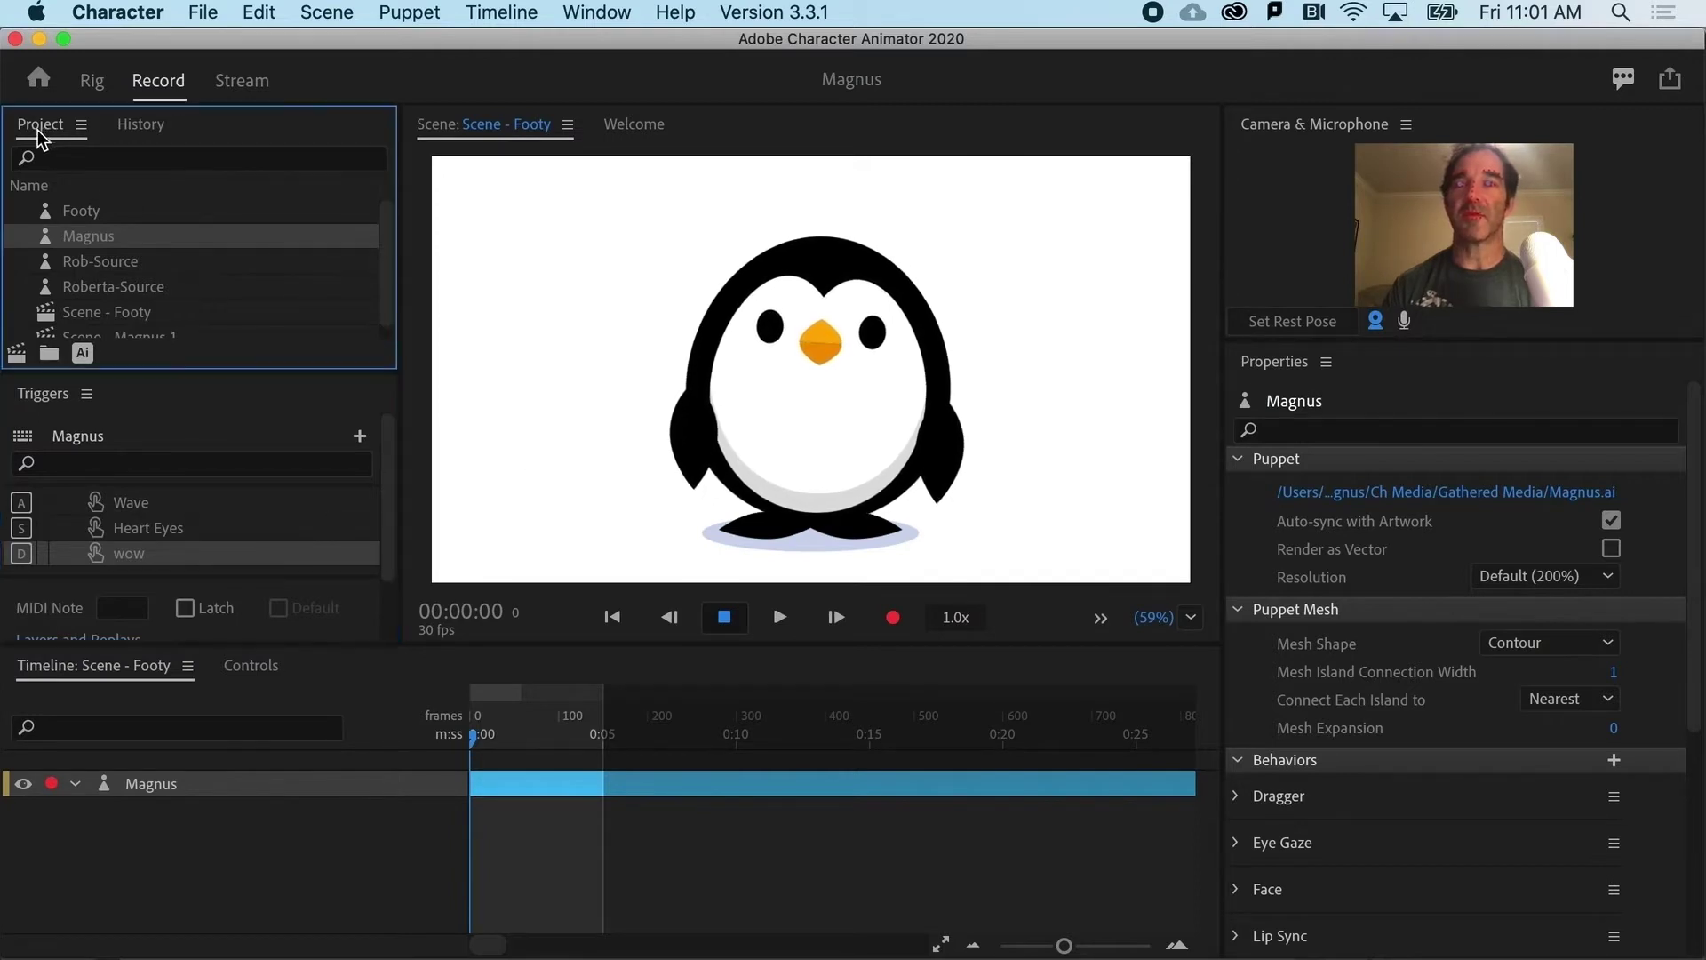
Open Magnus.ai in Illustrator and paste a copy of the right arm in front
{"action": "left_click", "coordinate": [83, 355]}
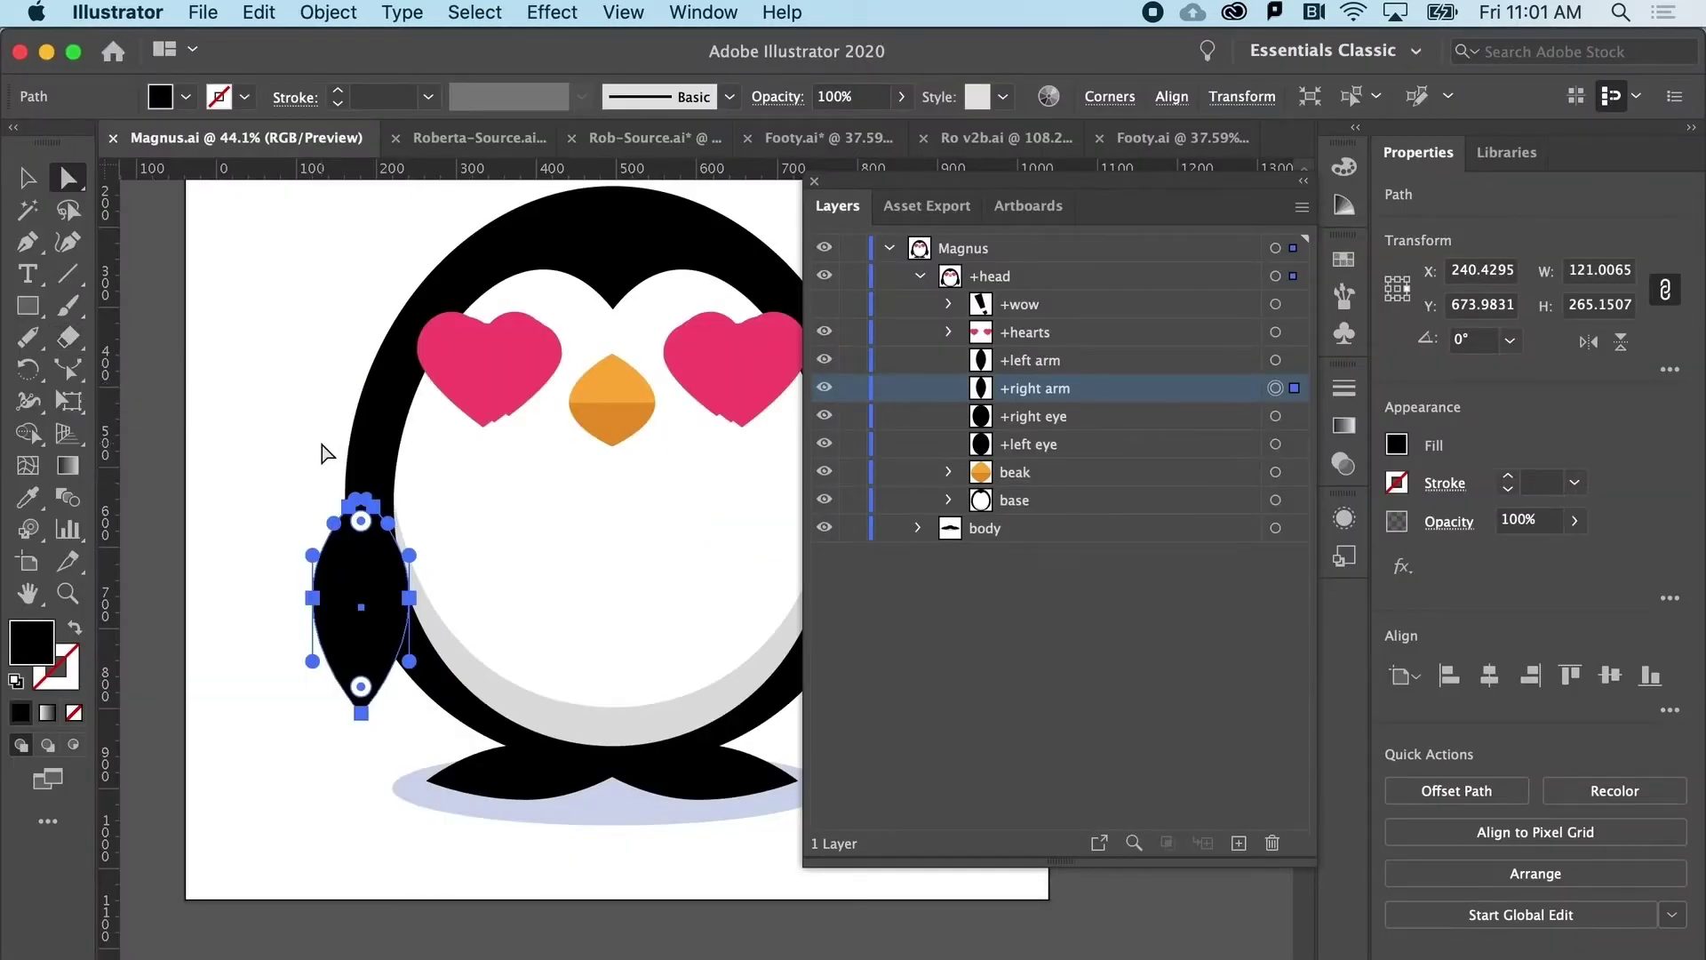
{"action": "left_click", "coordinate": [324, 452]}
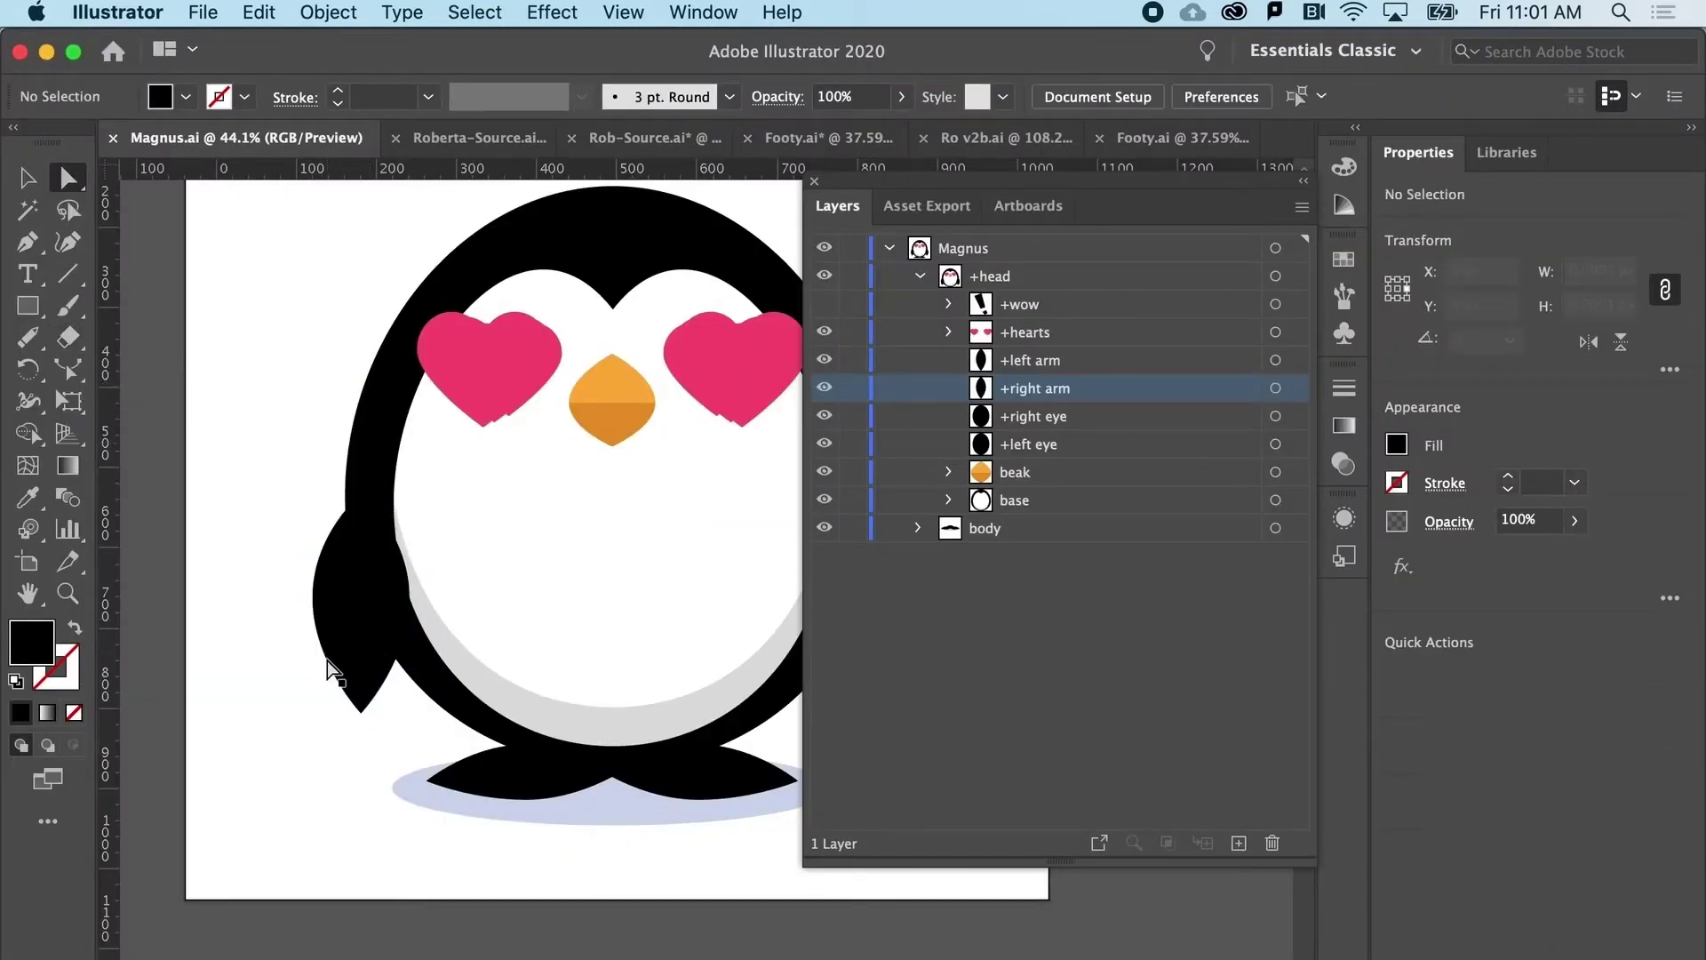
{"action": "left_click", "coordinate": [347, 624]}
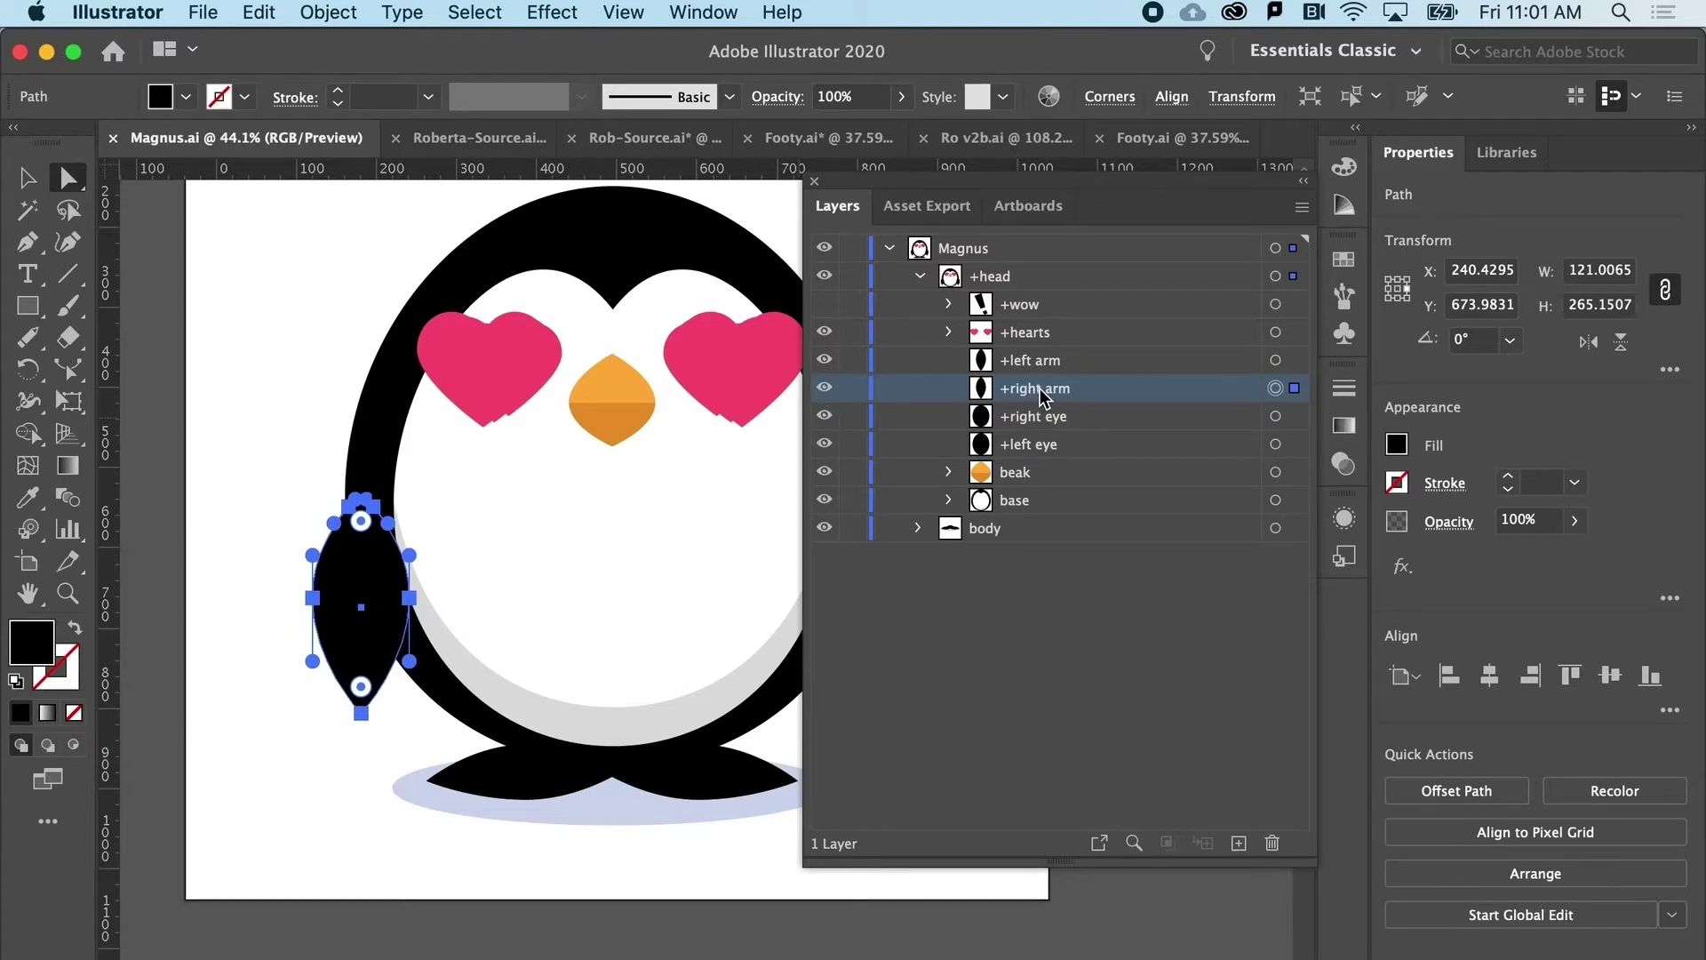
{"action": "key", "text": "super+c"}
{"action": "key", "text": "super+f"}
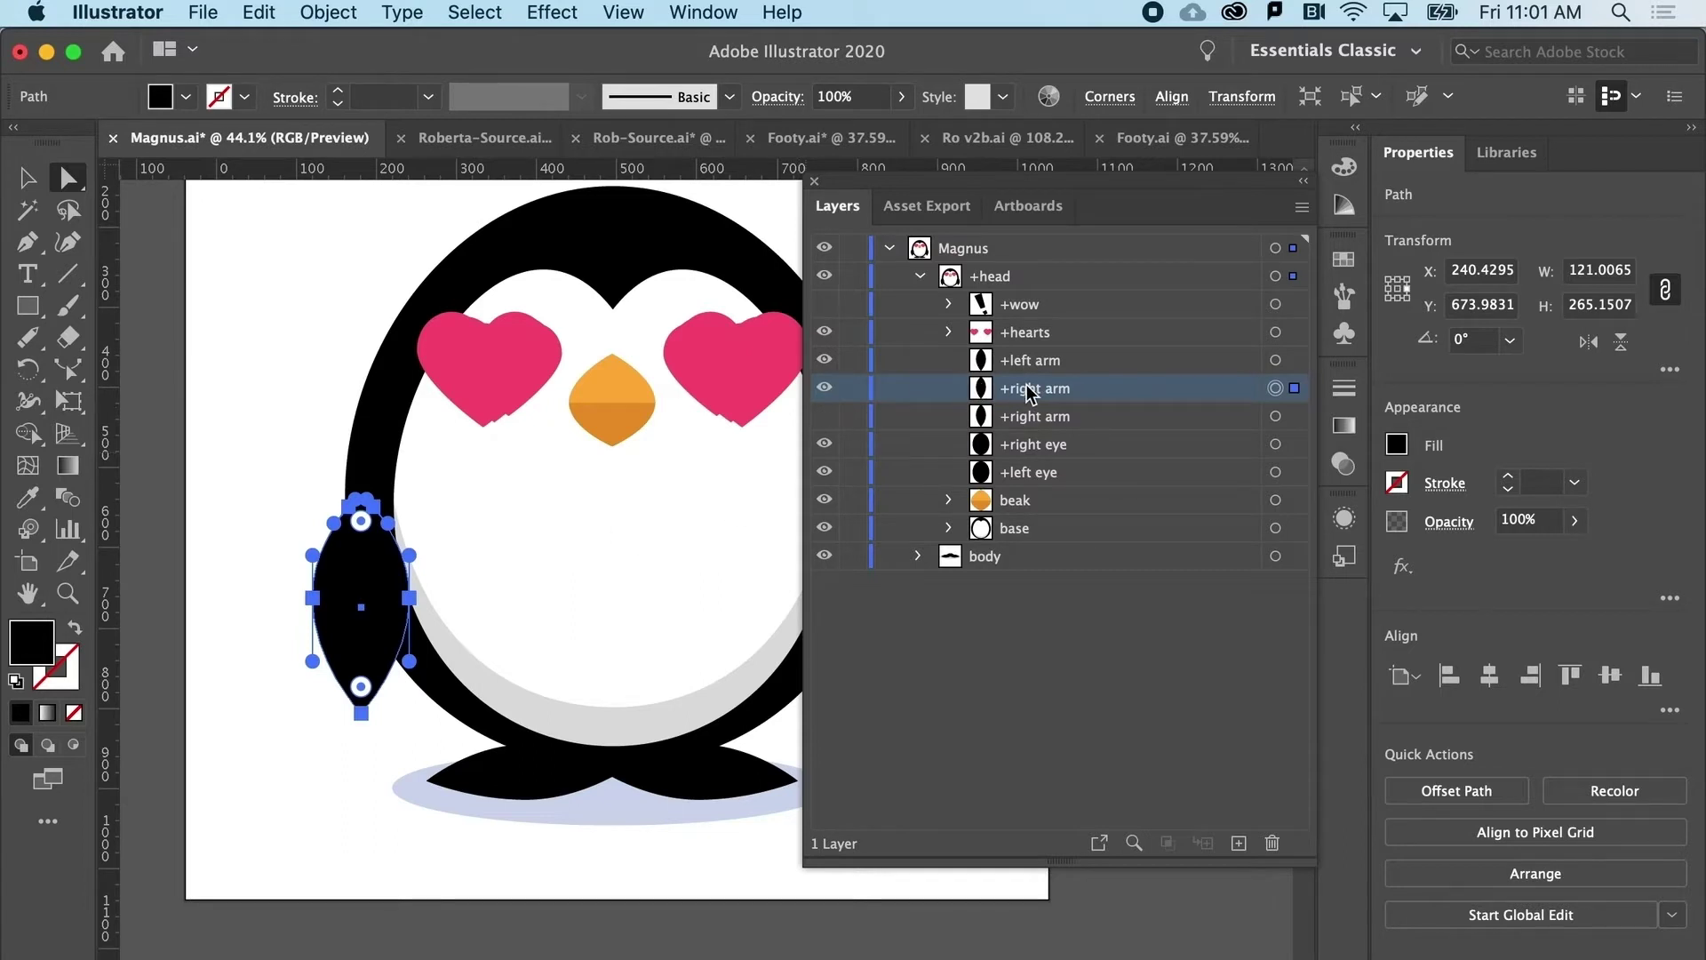
Rename the duplicate arm layer to '+on hip' and select it
{"action": "double_click", "coordinate": [1031, 391]}
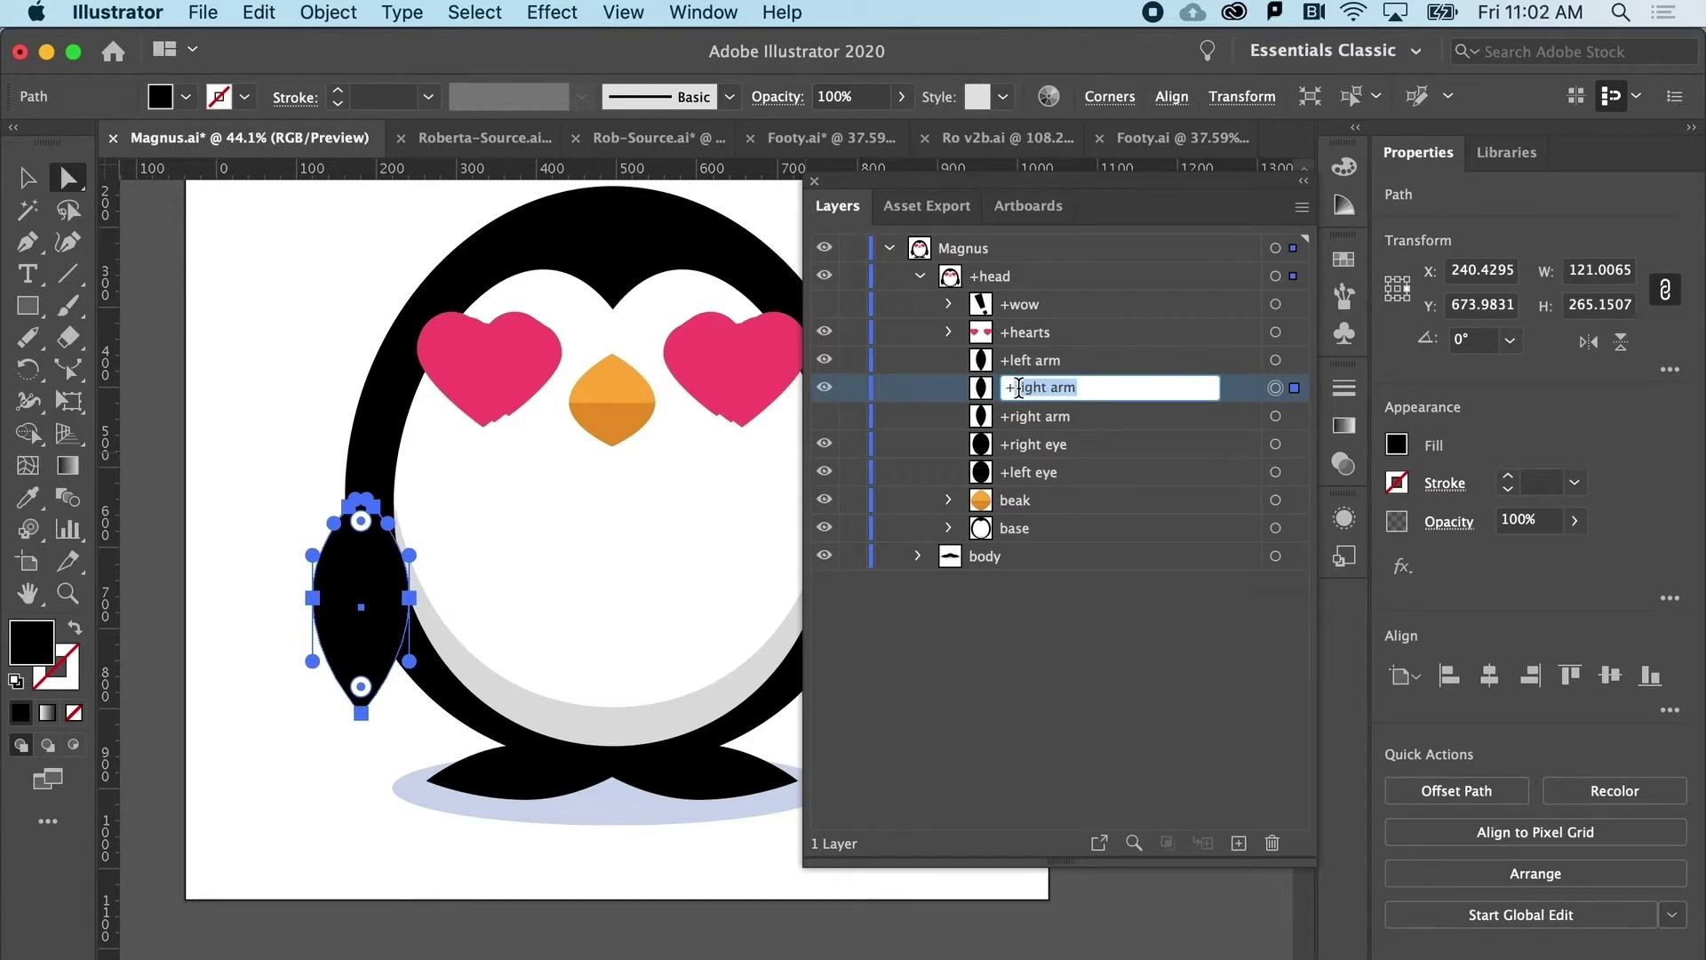
{"action": "type", "text": "+onh"}
{"action": "type", "text": "ip"}
{"action": "left_click", "coordinate": [1014, 388]}
{"action": "type", "text": "on"}
{"action": "left_click", "coordinate": [1047, 421]}
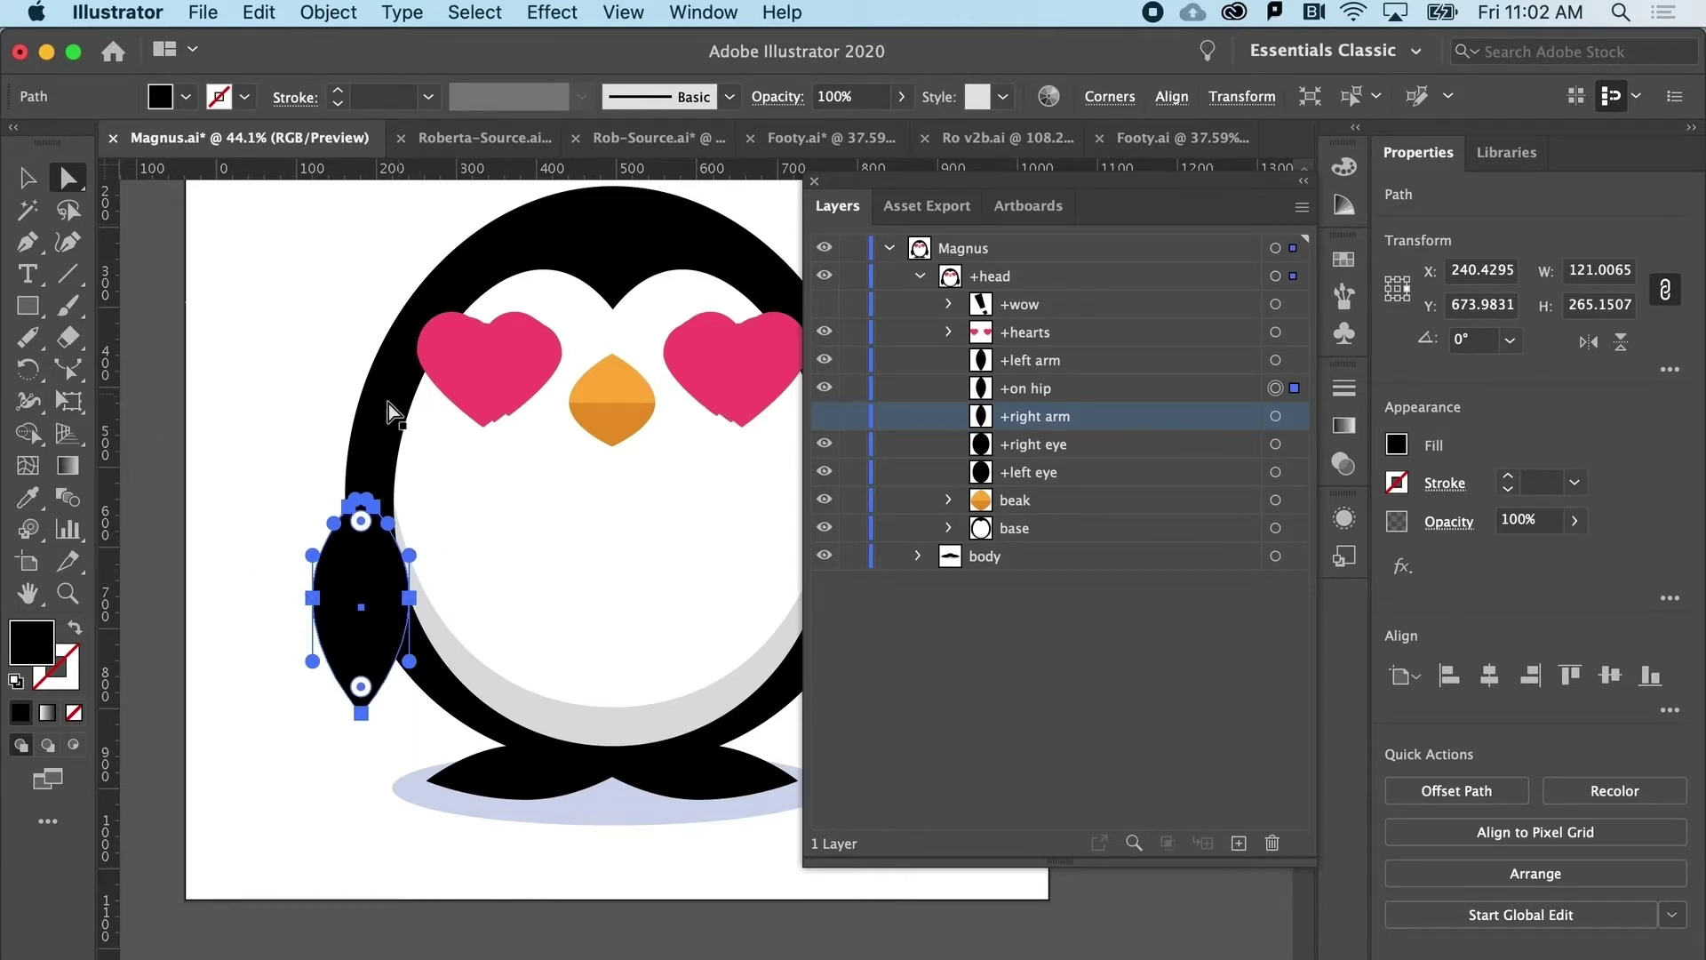
{"action": "left_click", "coordinate": [998, 391]}
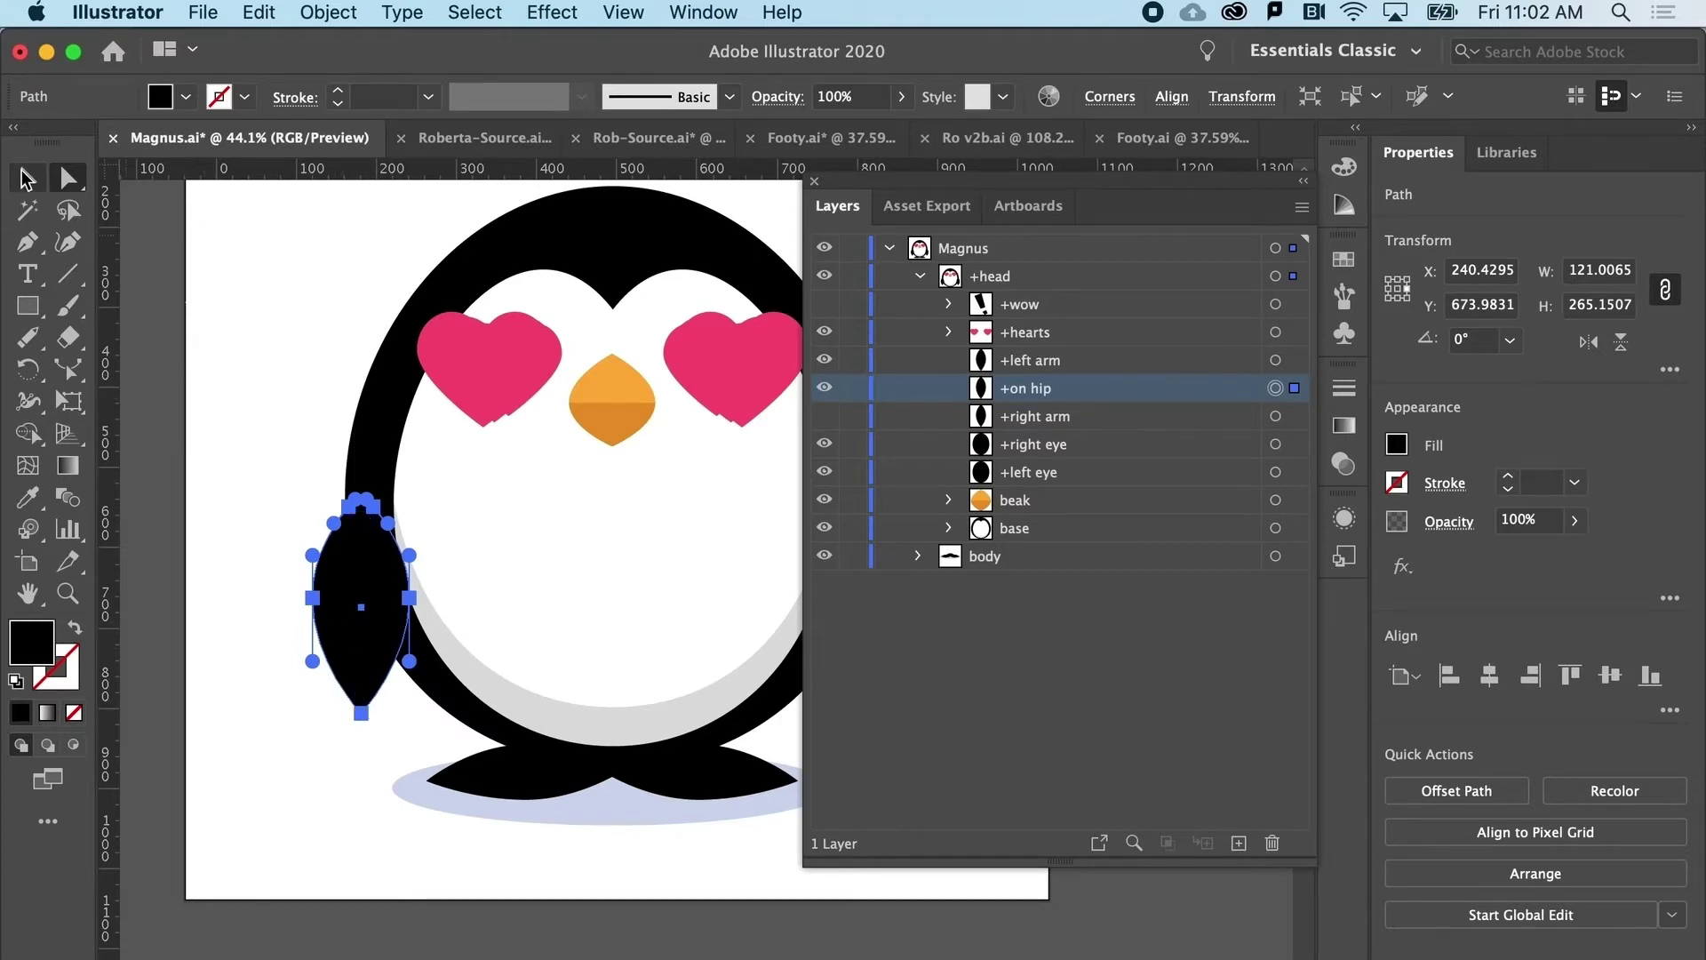
Rotate the on-hip arm clockwise and move it up and to the left
{"action": "left_click", "coordinate": [64, 182]}
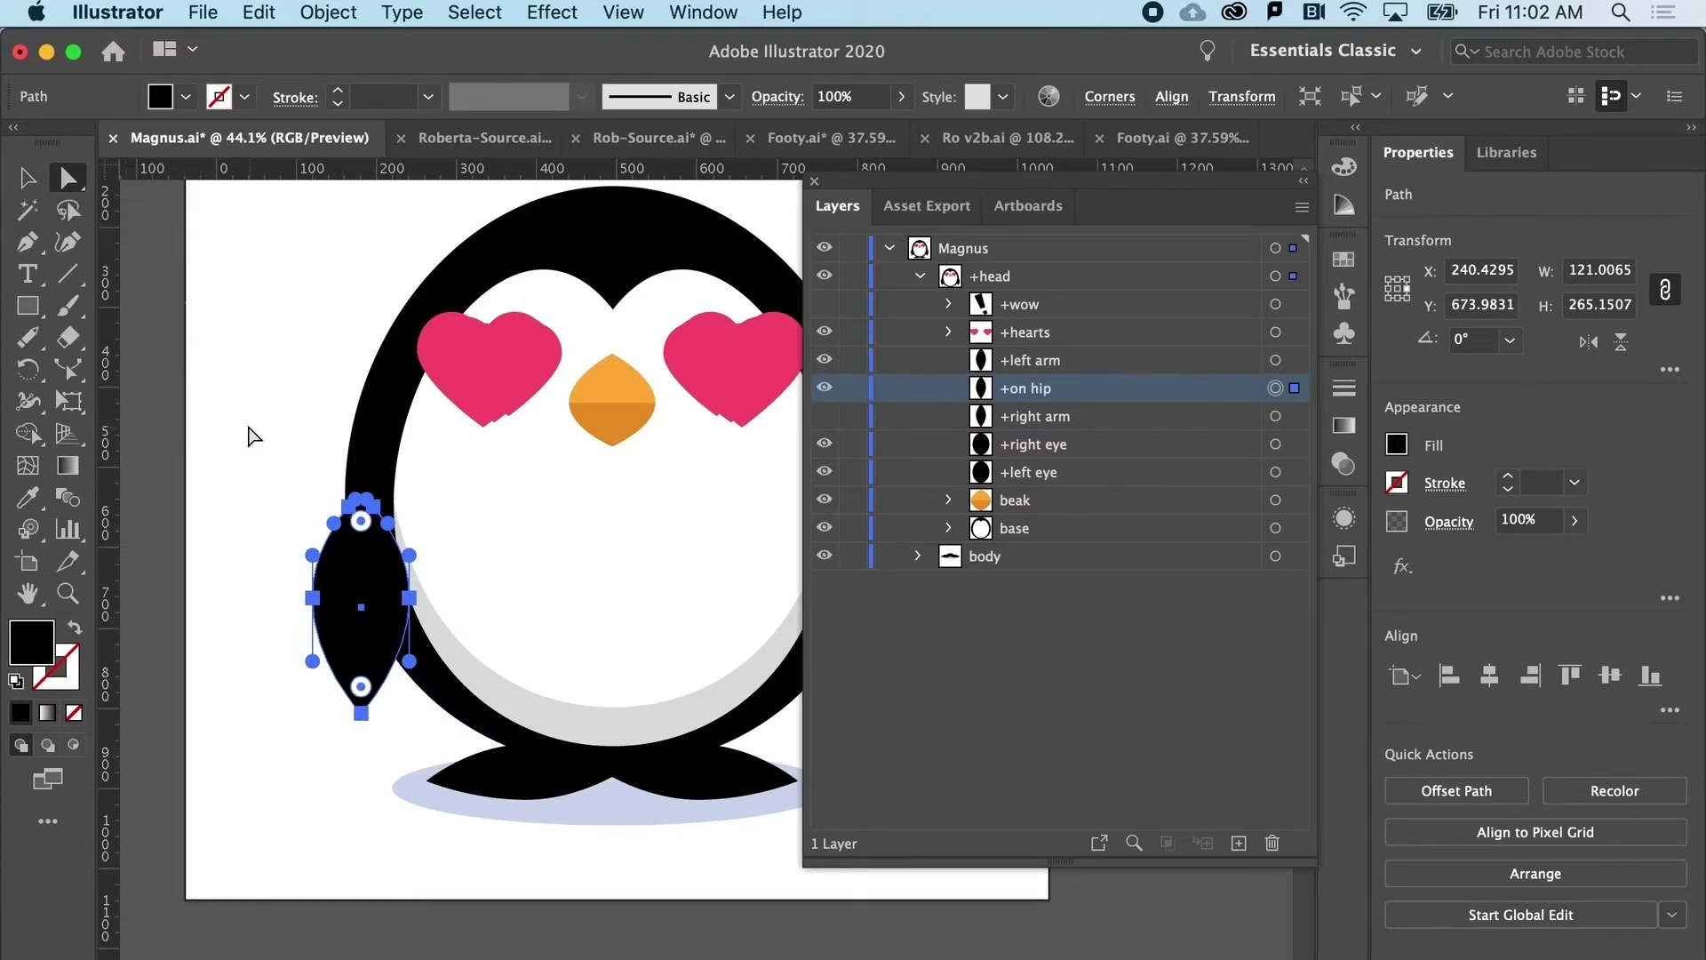
{"action": "left_click", "coordinate": [355, 662], "text": "shift"}
{"action": "left_click", "coordinate": [356, 640]}
{"action": "left_click", "coordinate": [43, 182]}
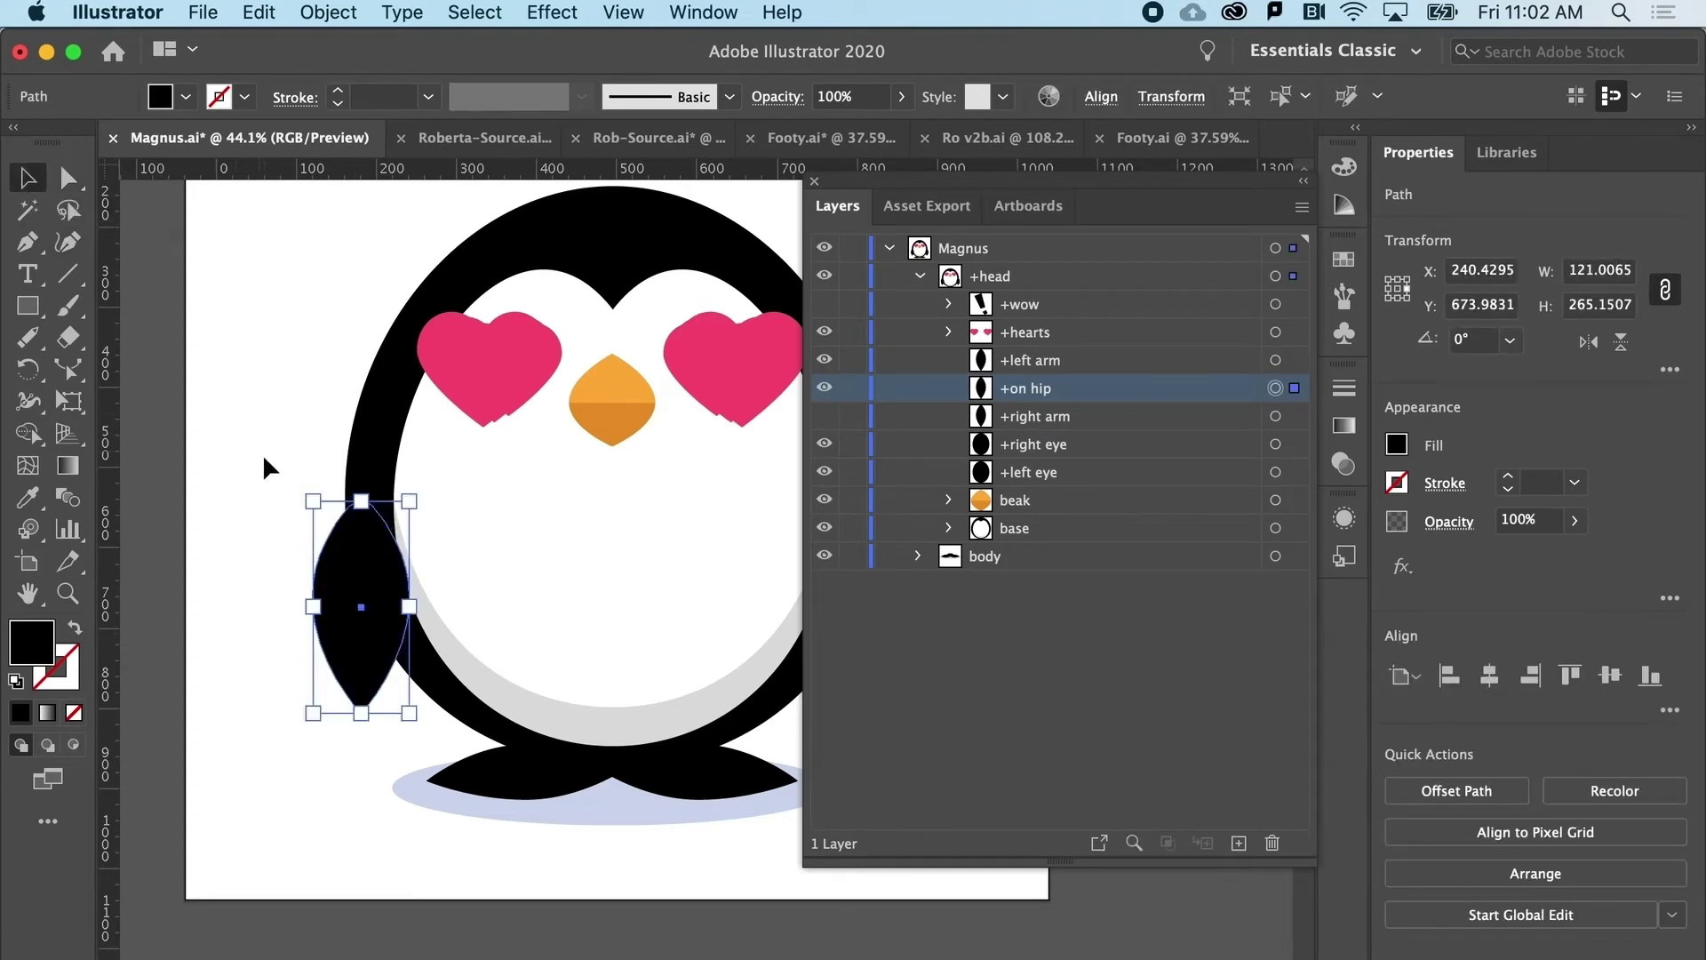
{"action": "left_click_drag", "start_coordinate": [295, 495], "coordinate": [355, 477]}
{"action": "left_click_drag", "start_coordinate": [367, 582], "coordinate": [326, 564]}
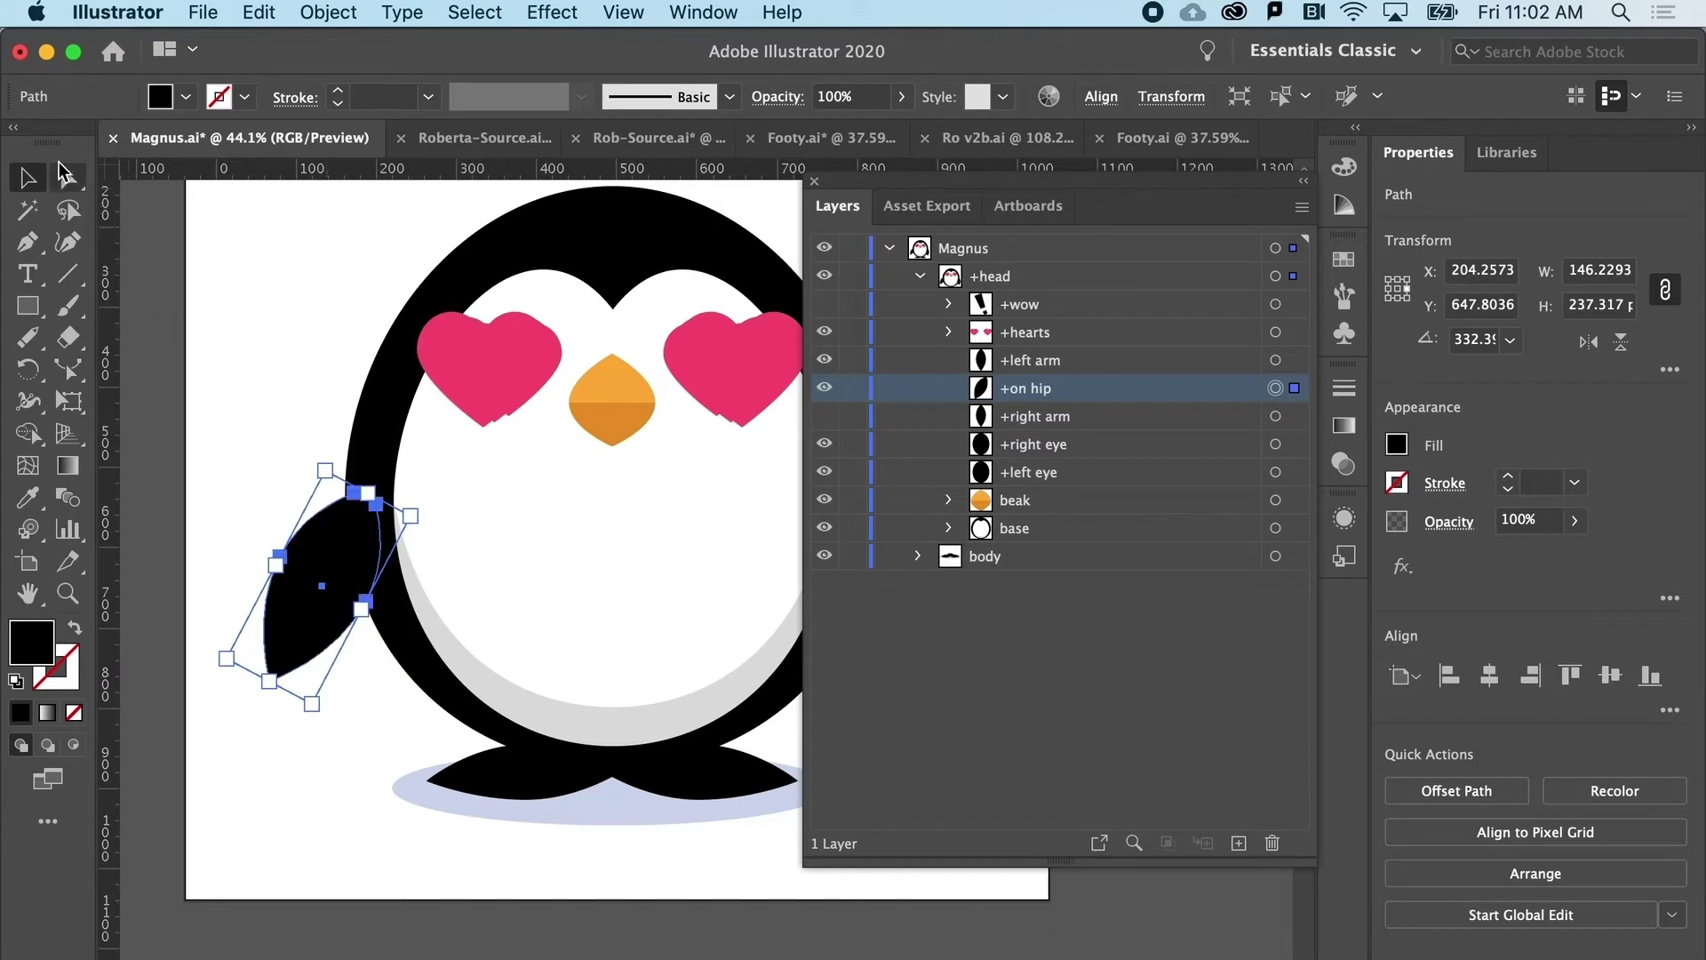
Drag the arm's inner anchor, inner-edge curve and bottom tip to bend it inward
{"action": "left_click", "coordinate": [66, 179]}
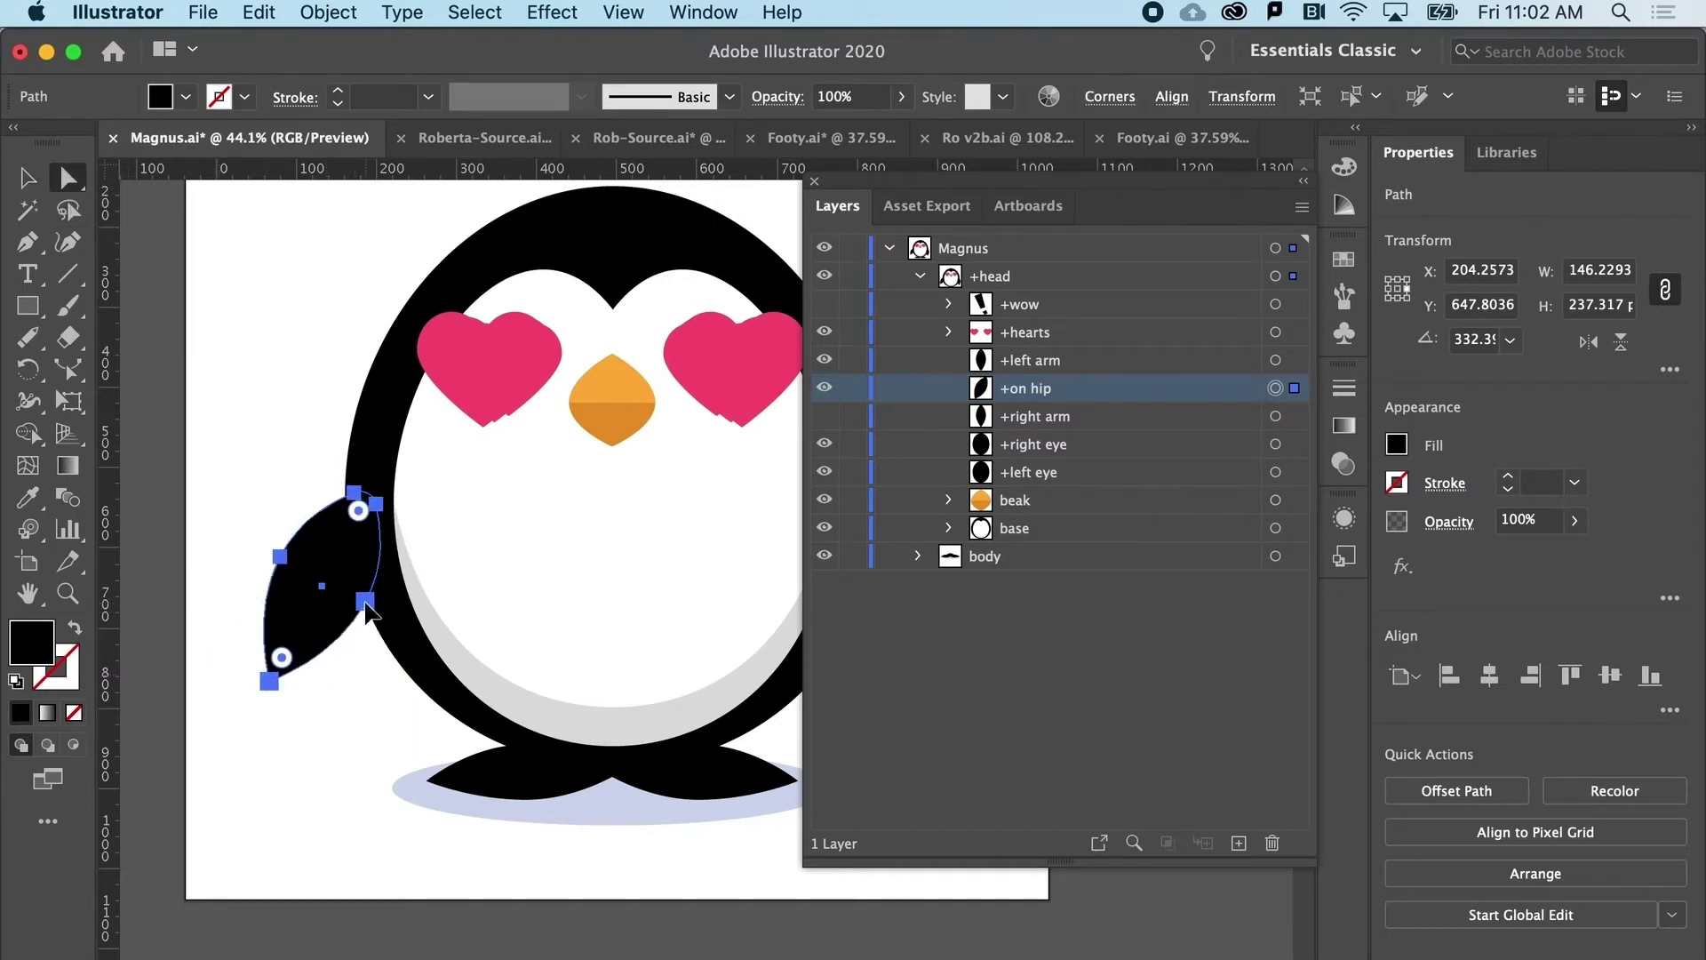
{"action": "left_click", "coordinate": [365, 602]}
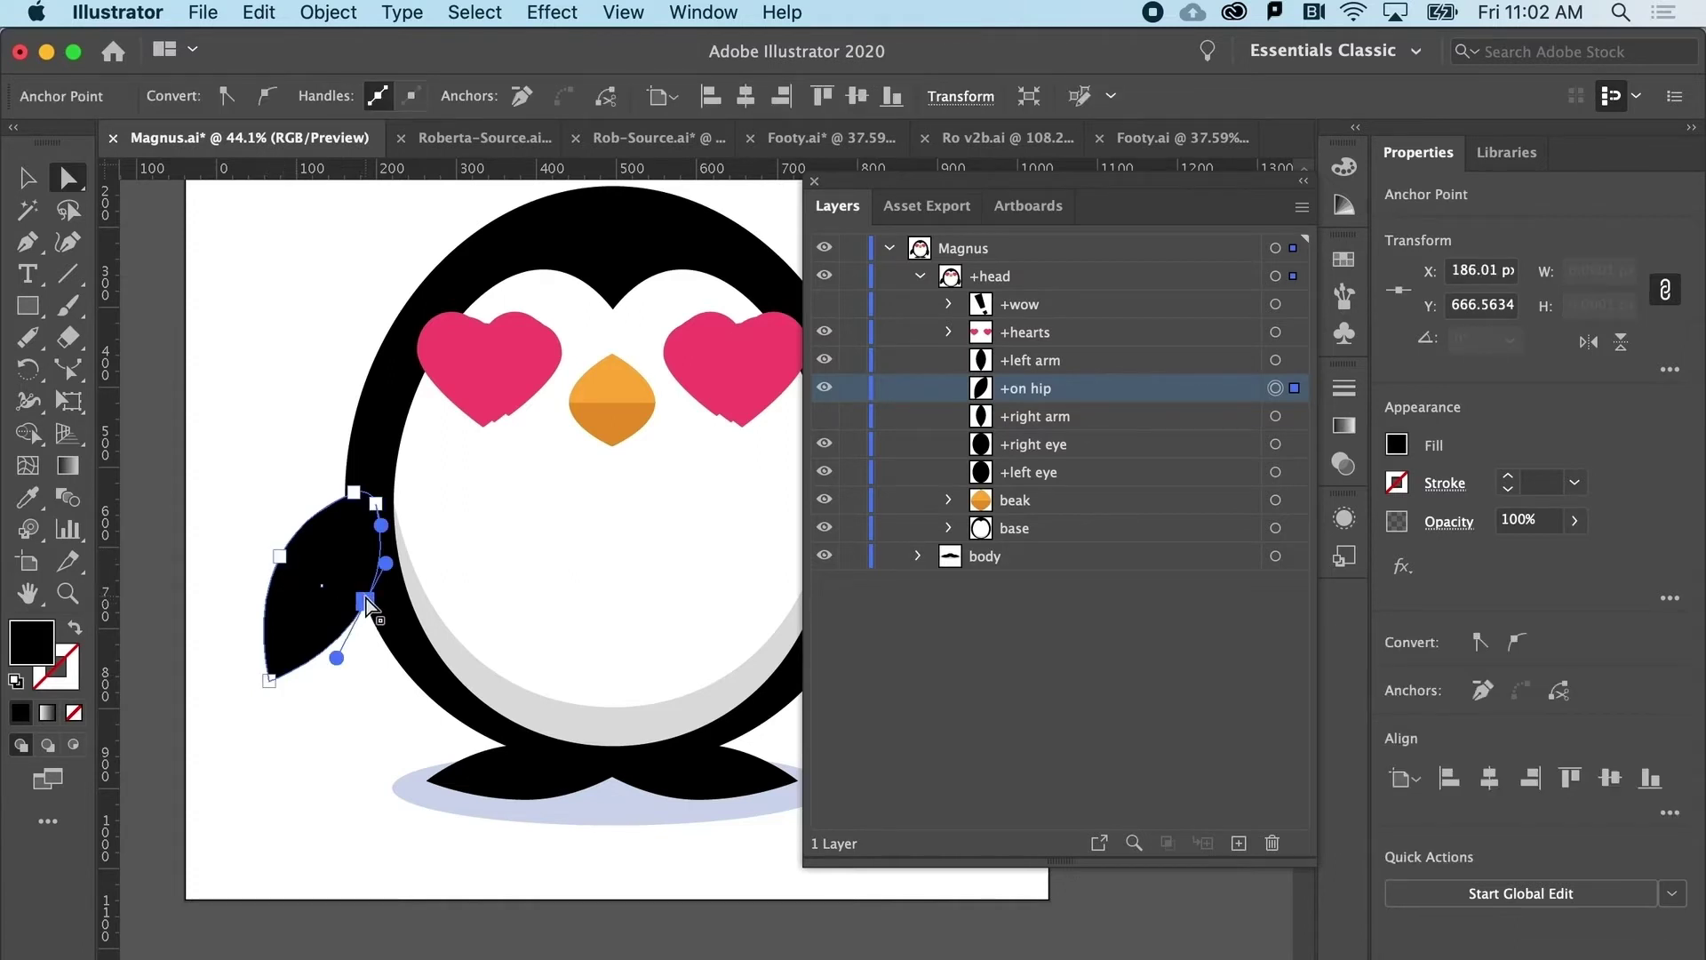
{"action": "left_click_drag", "start_coordinate": [365, 602], "coordinate": [347, 592]}
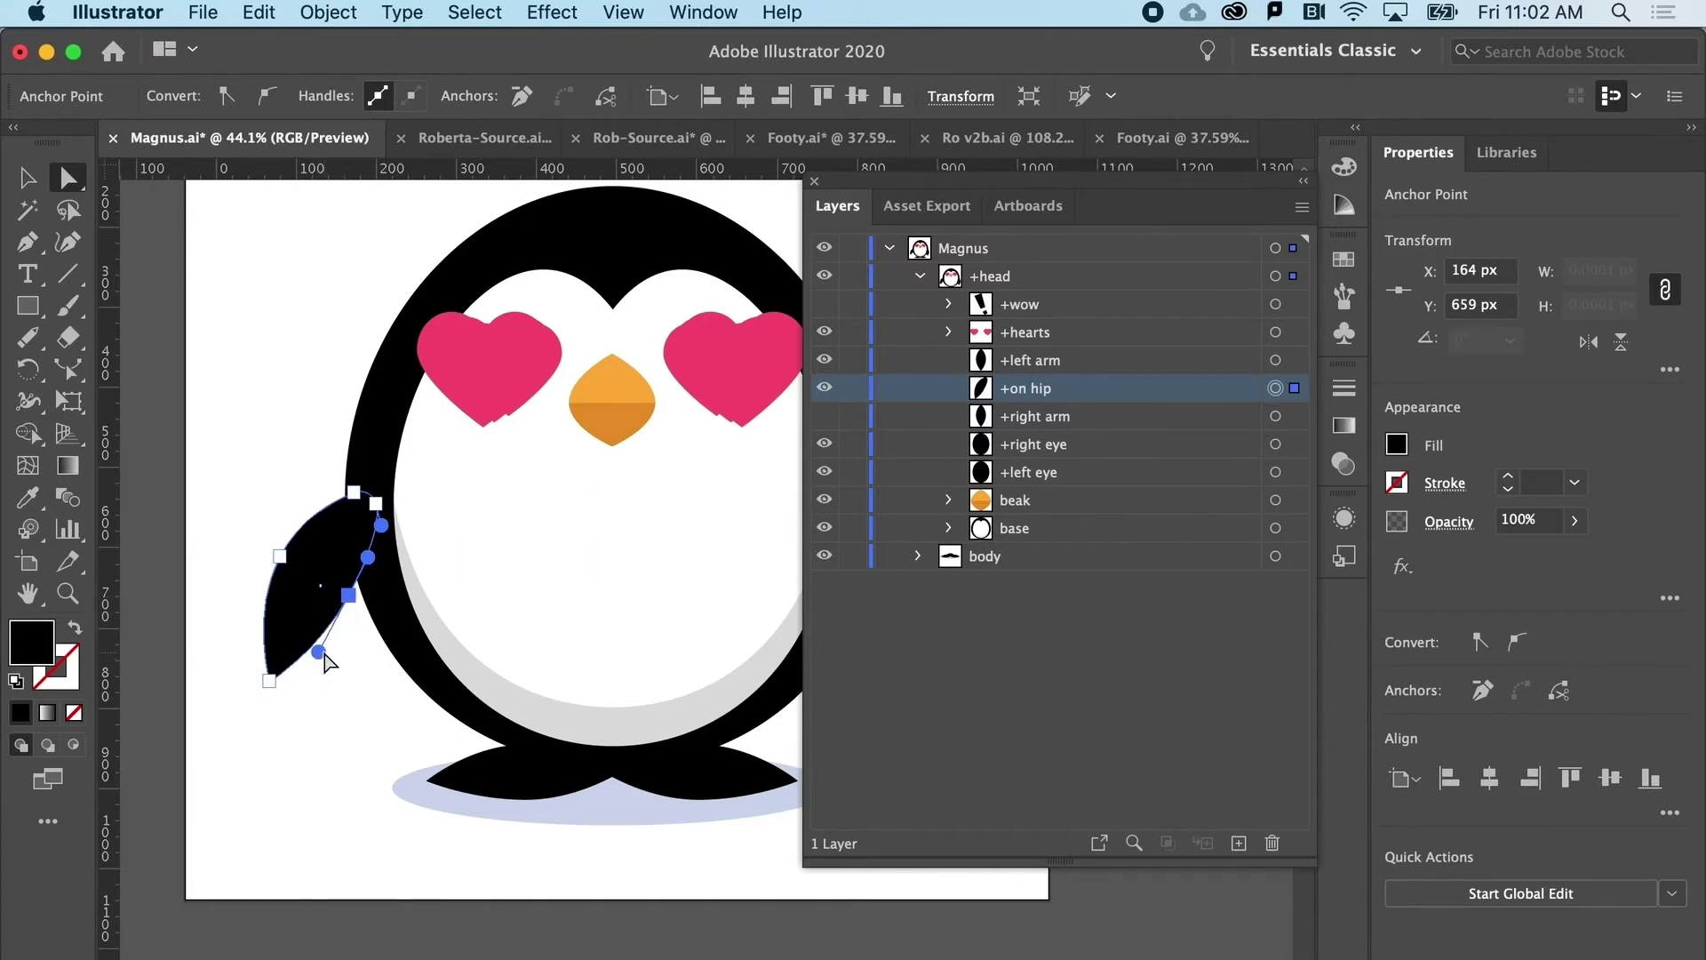
{"action": "left_click_drag", "start_coordinate": [318, 653], "coordinate": [368, 662]}
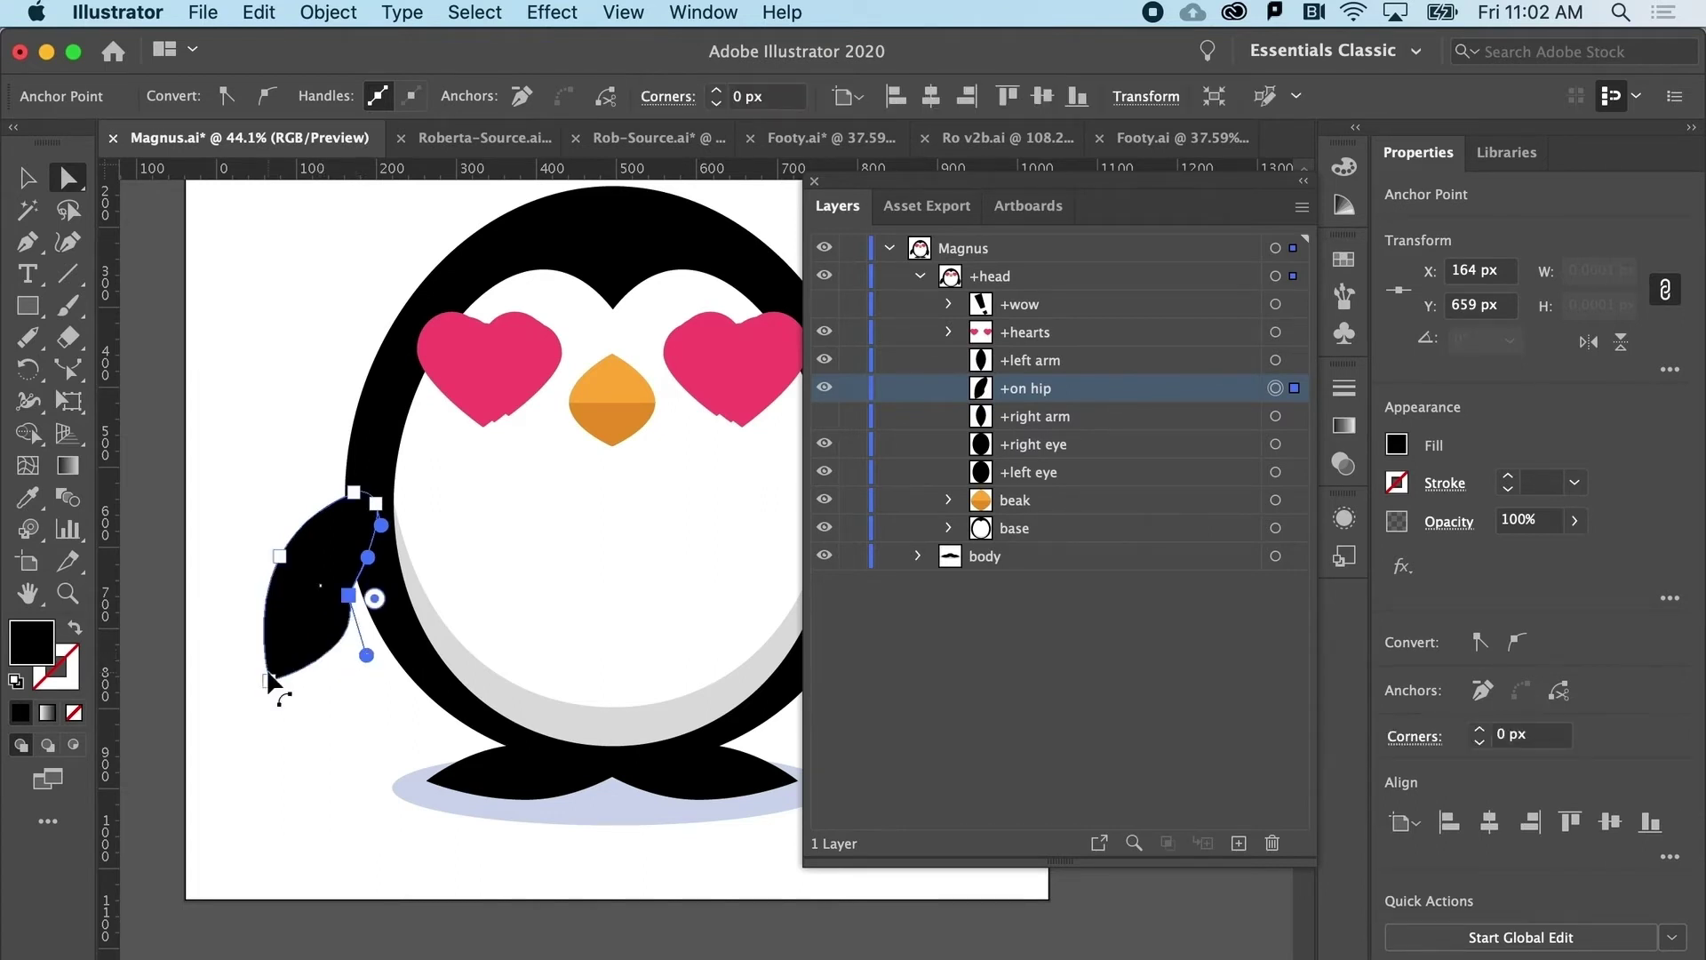
{"action": "left_click_drag", "start_coordinate": [269, 681], "coordinate": [261, 606]}
Adjust the wing's lower-left curve and select its middle and bottom anchors
{"action": "left_click", "coordinate": [239, 610]}
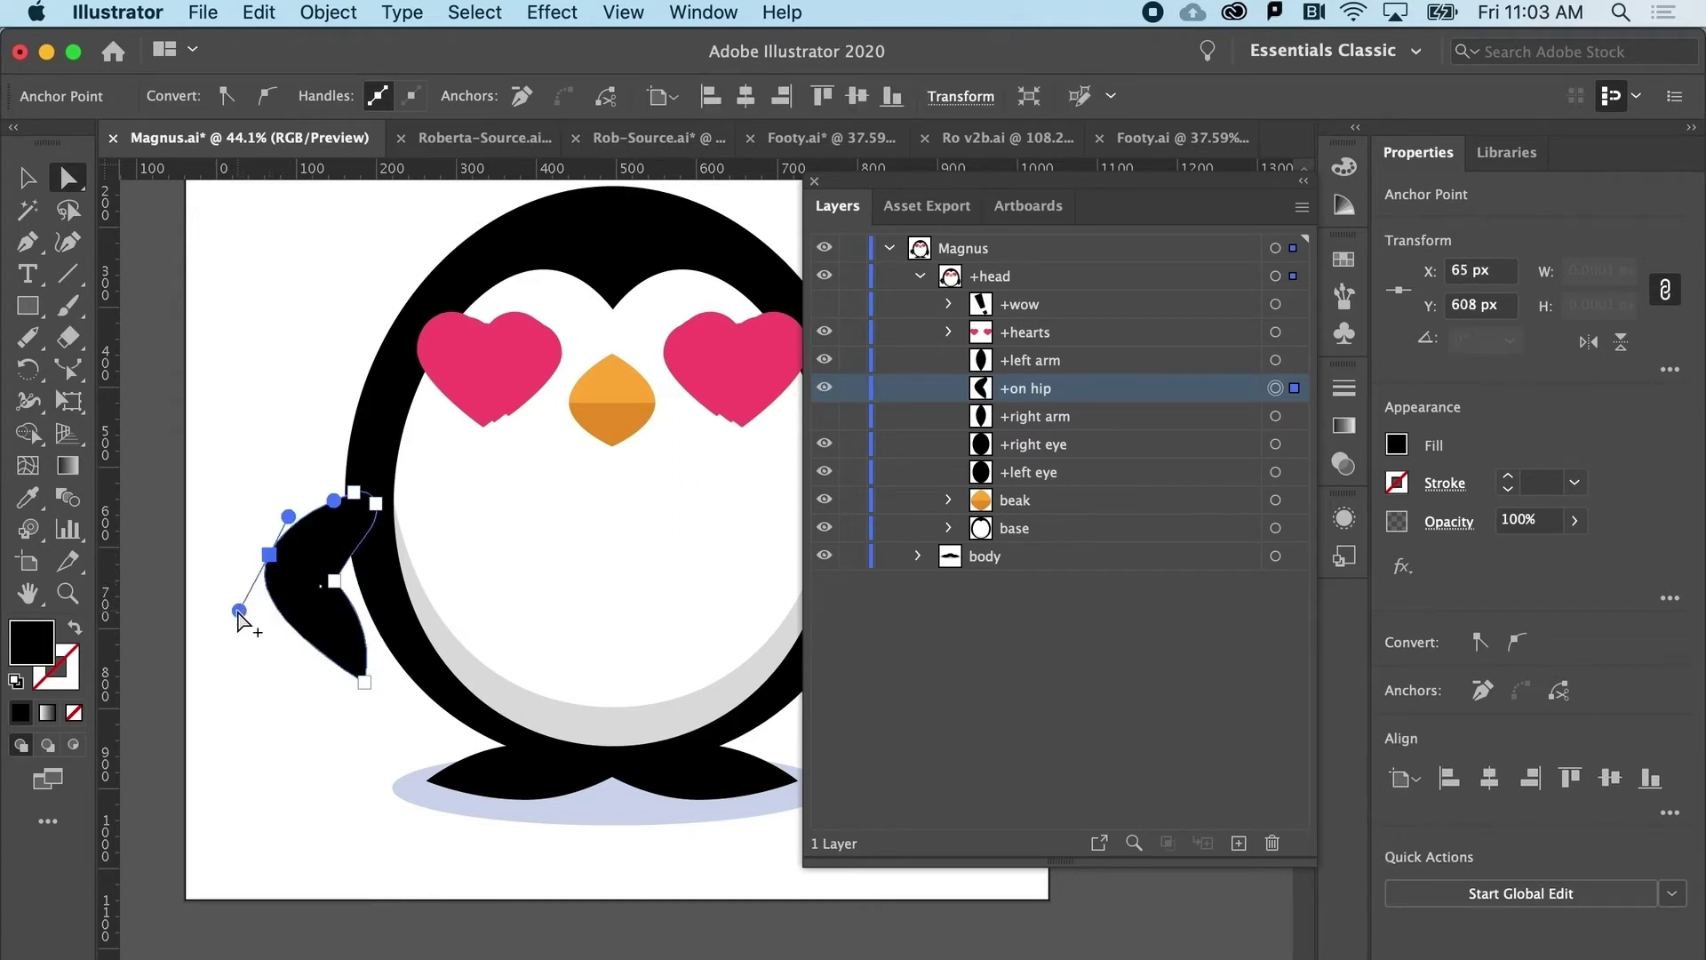
{"action": "left_click_drag", "start_coordinate": [240, 612], "coordinate": [243, 590]}
{"action": "left_click", "coordinate": [334, 579]}
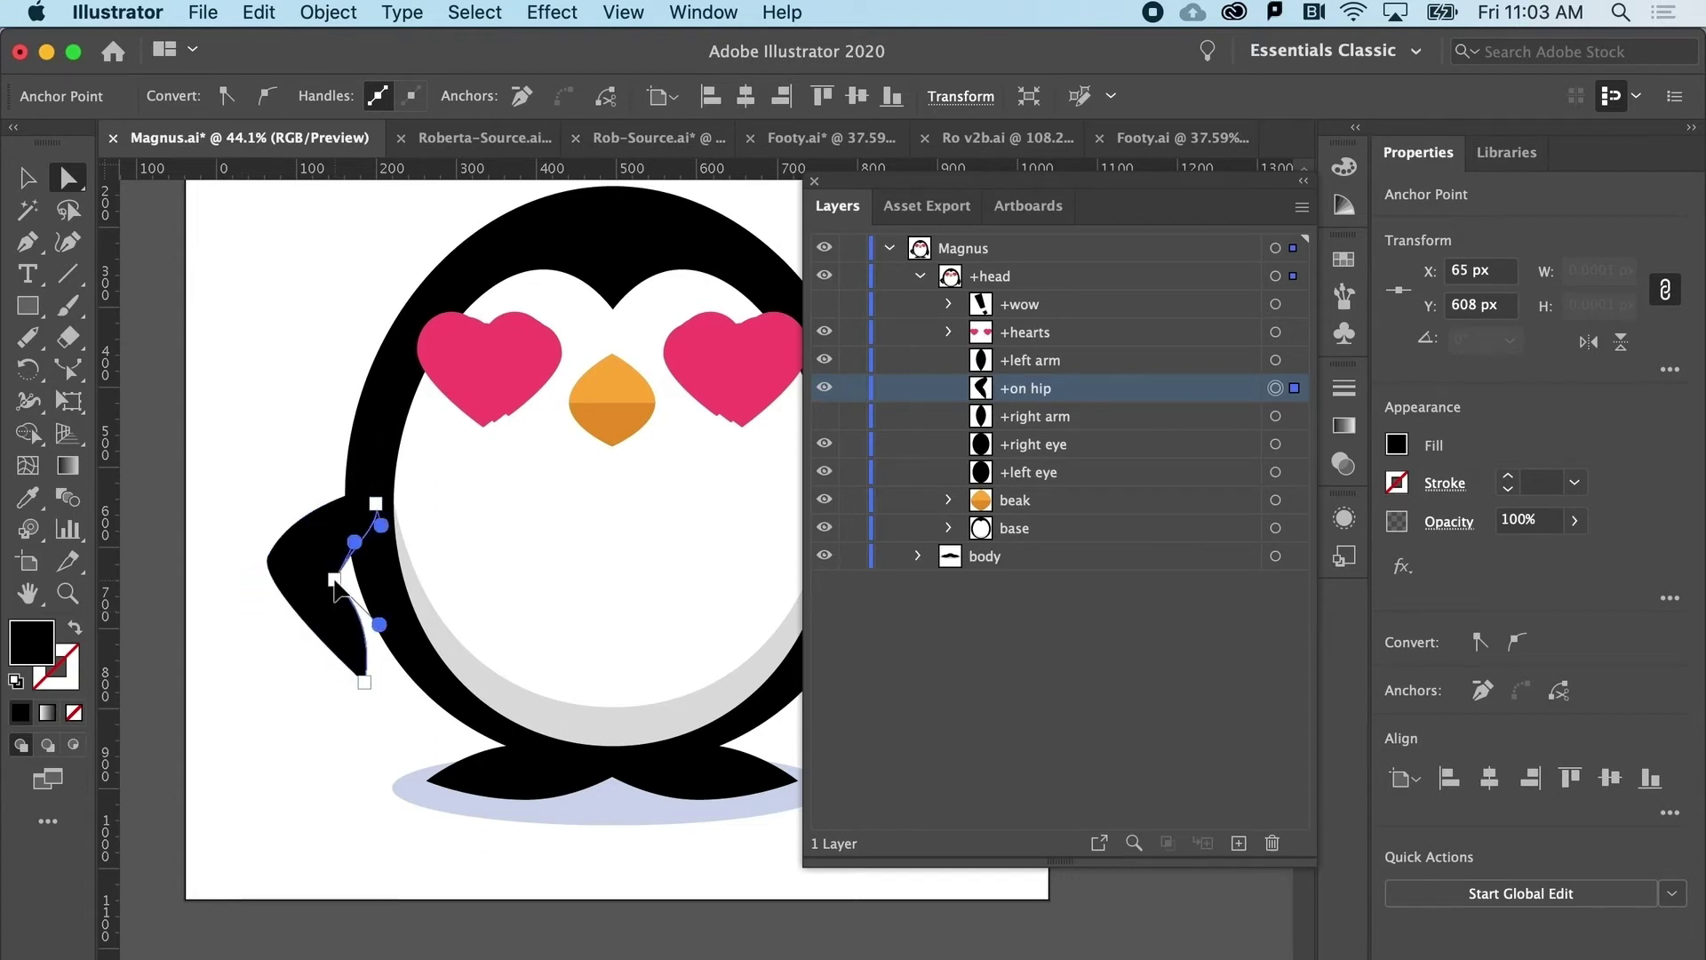
{"action": "left_click", "coordinate": [365, 679]}
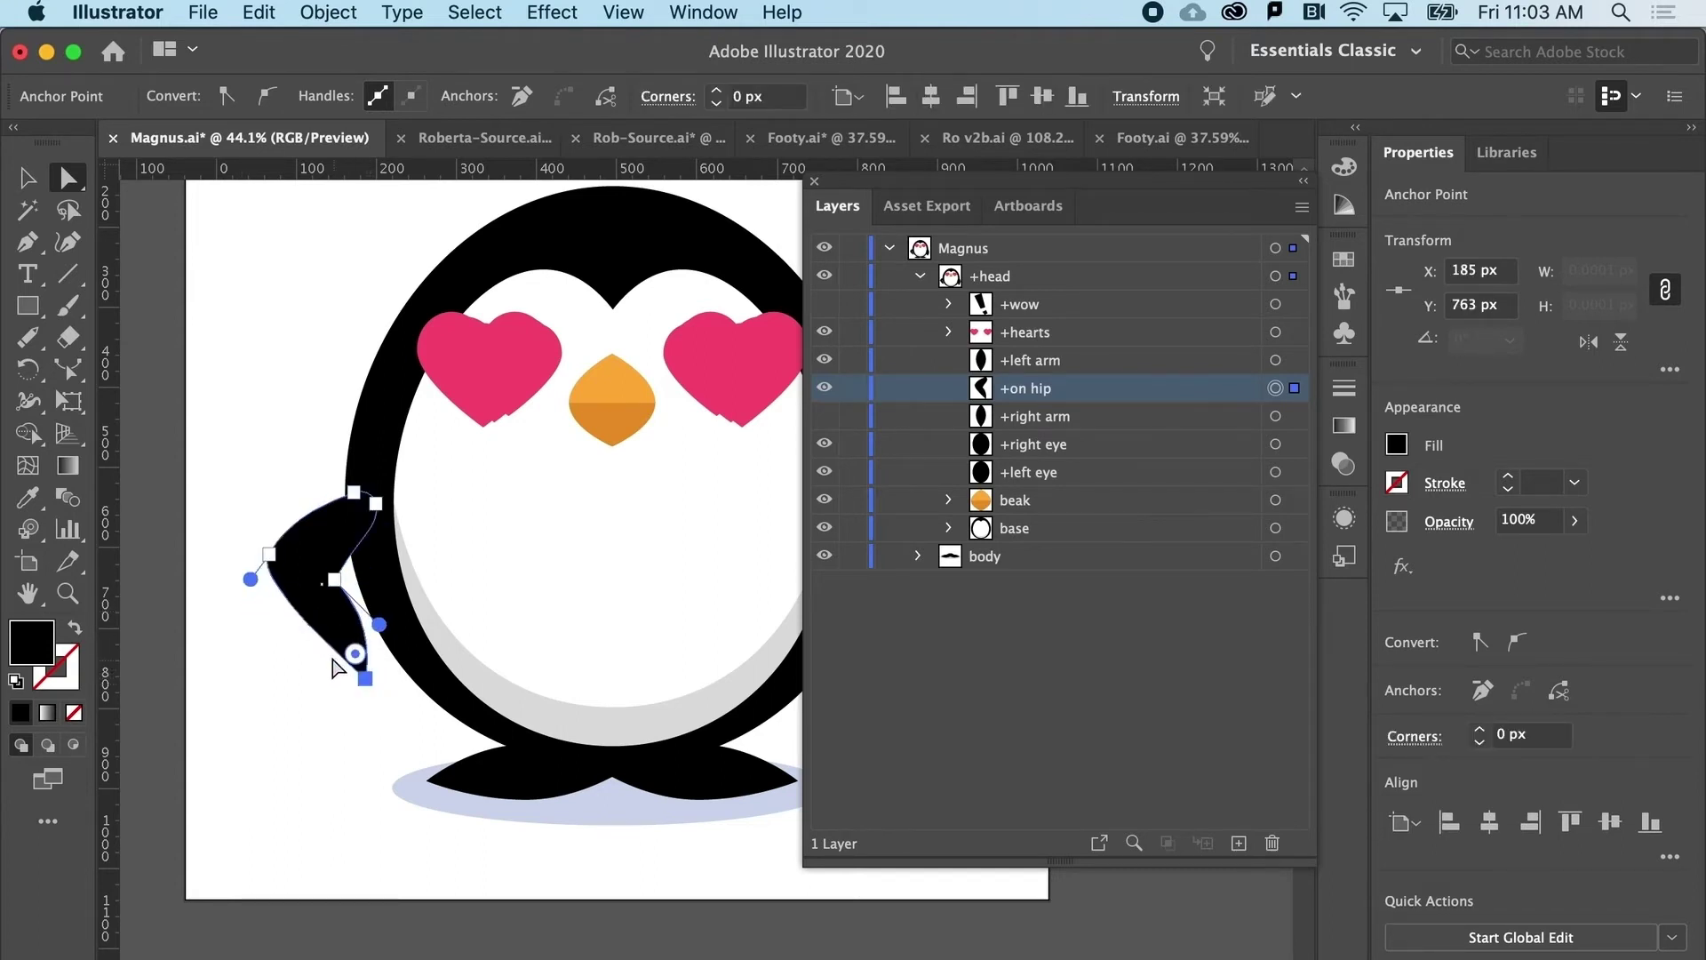
Convert the wing's bottom anchor to smooth curves and fine-tune its inner and bottom points
{"action": "left_click", "coordinate": [25, 243]}
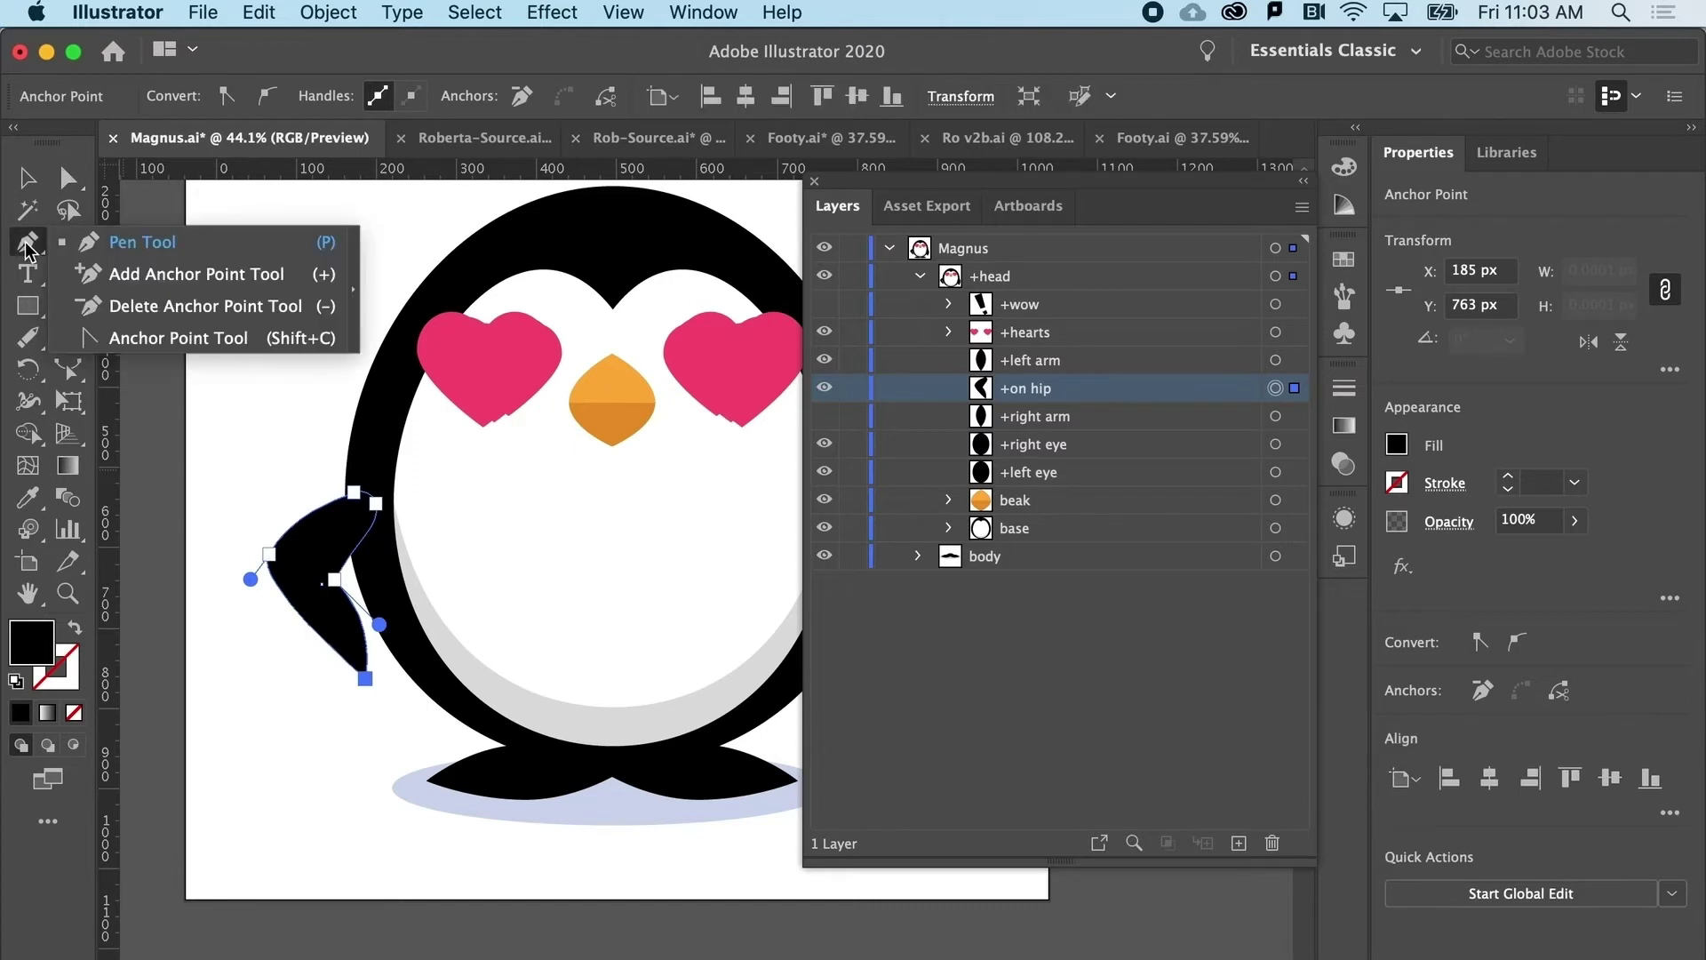
{"action": "left_click", "coordinate": [93, 338]}
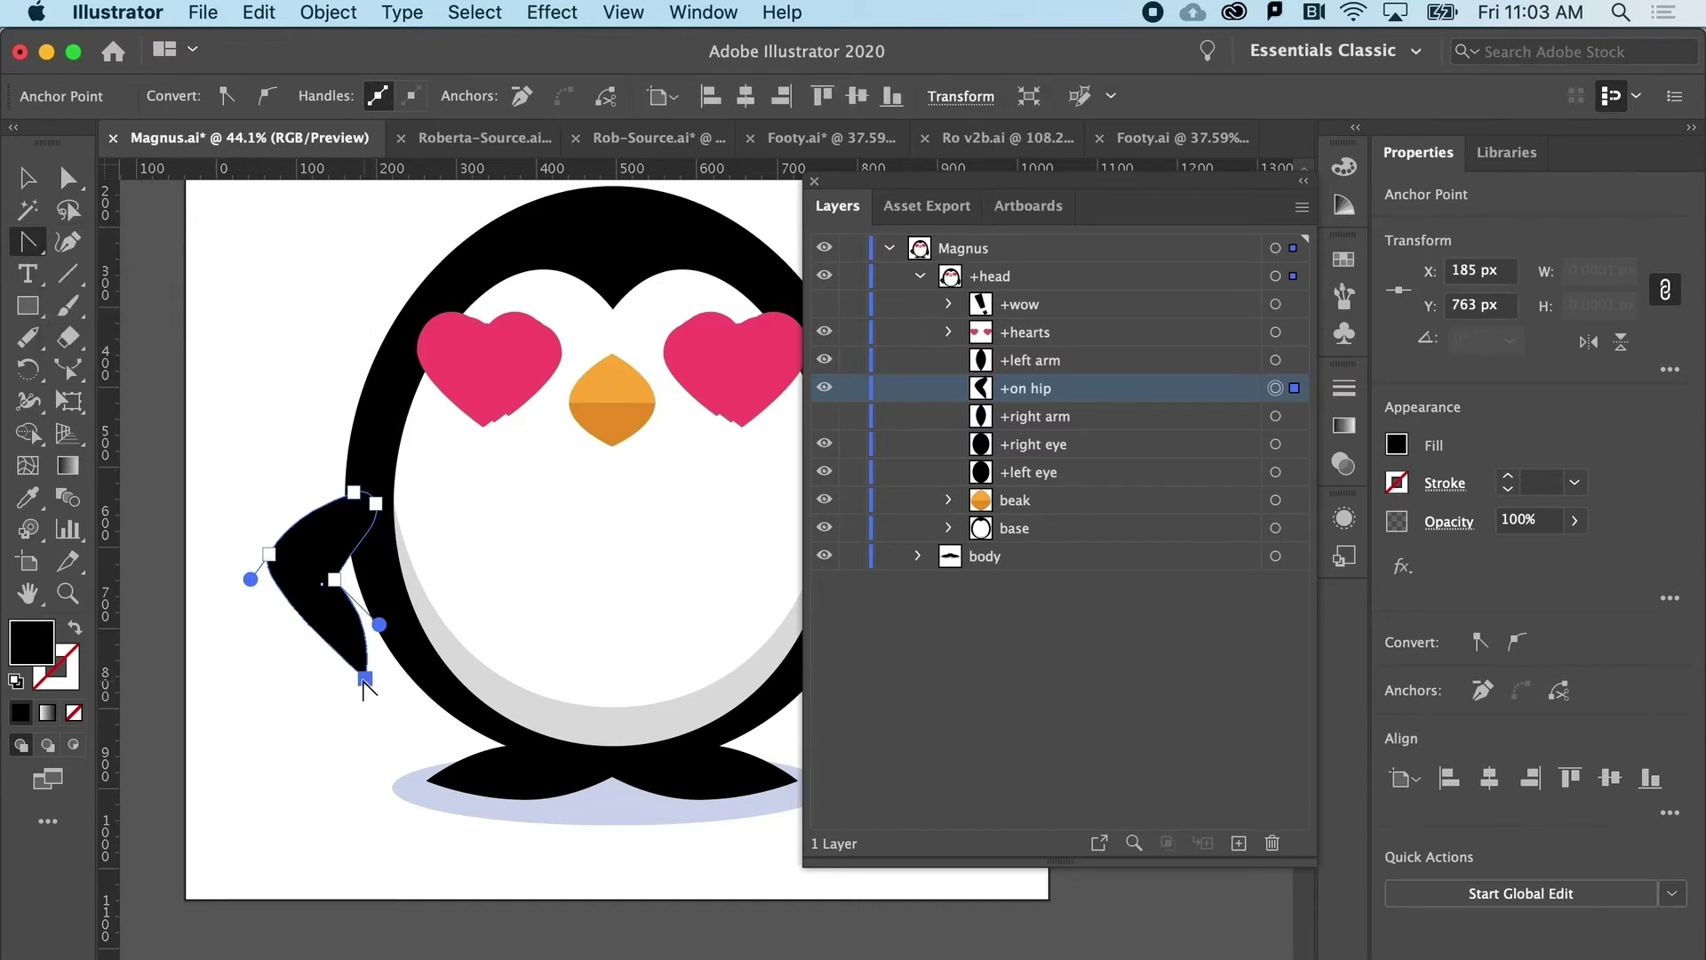
{"action": "left_click_drag", "start_coordinate": [364, 682], "coordinate": [353, 638]}
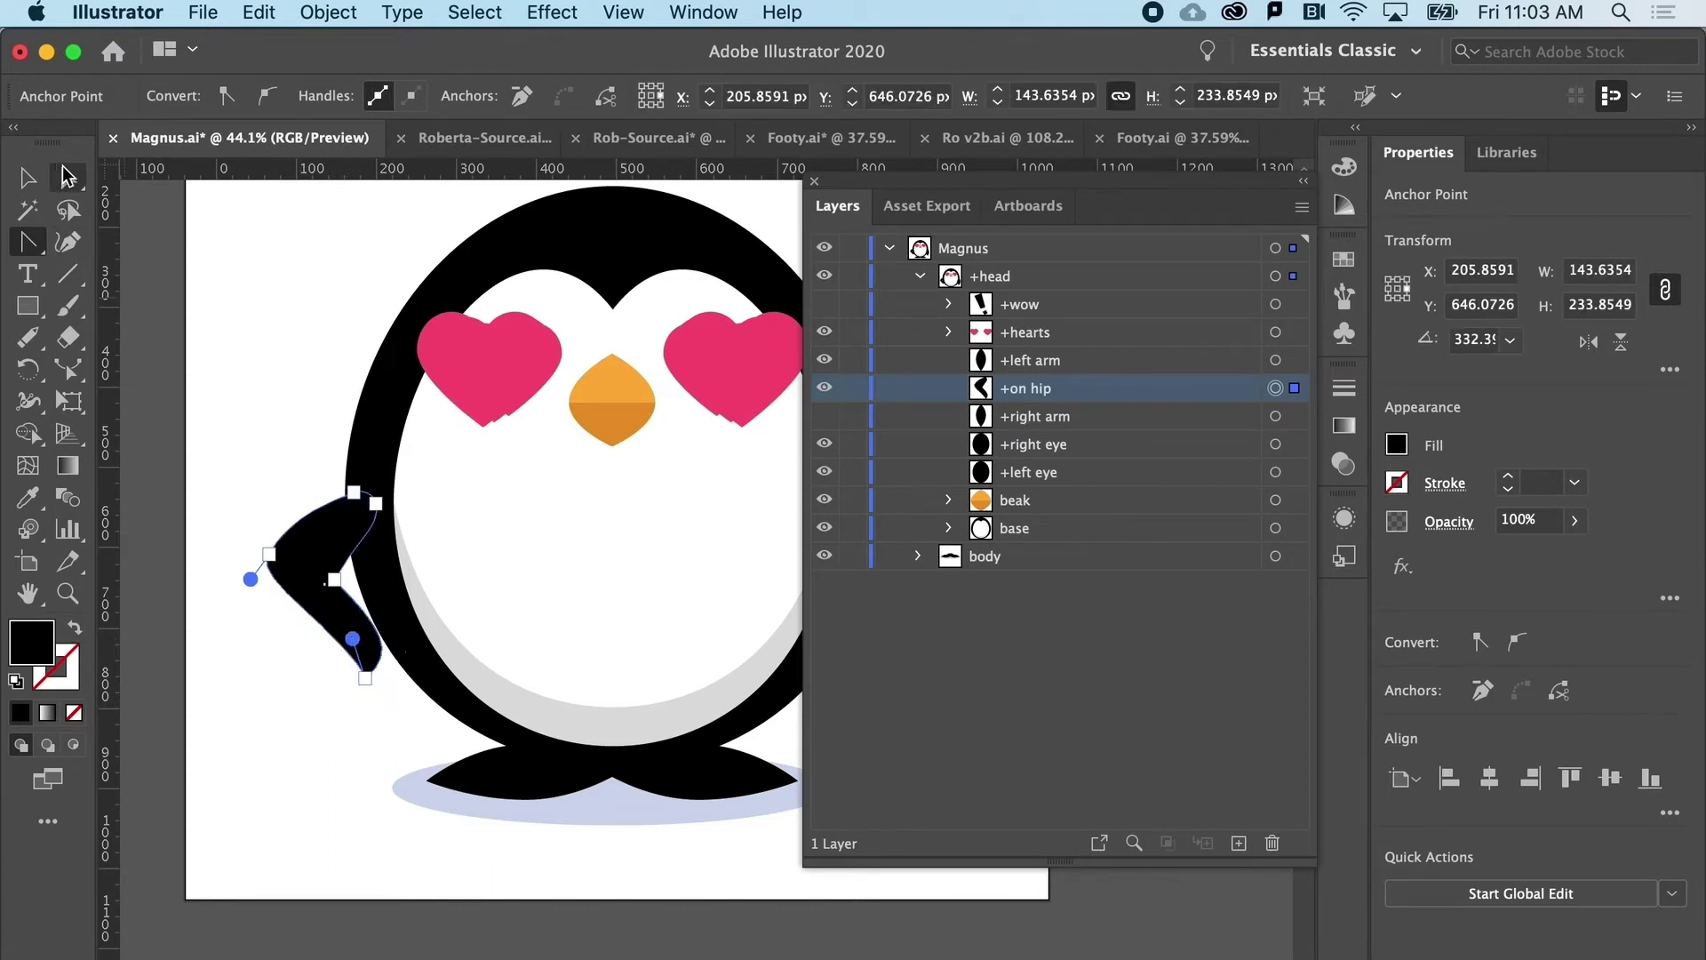
{"action": "left_click", "coordinate": [67, 177]}
{"action": "left_click_drag", "start_coordinate": [334, 580], "coordinate": [336, 565]}
{"action": "left_click_drag", "start_coordinate": [366, 680], "coordinate": [350, 678]}
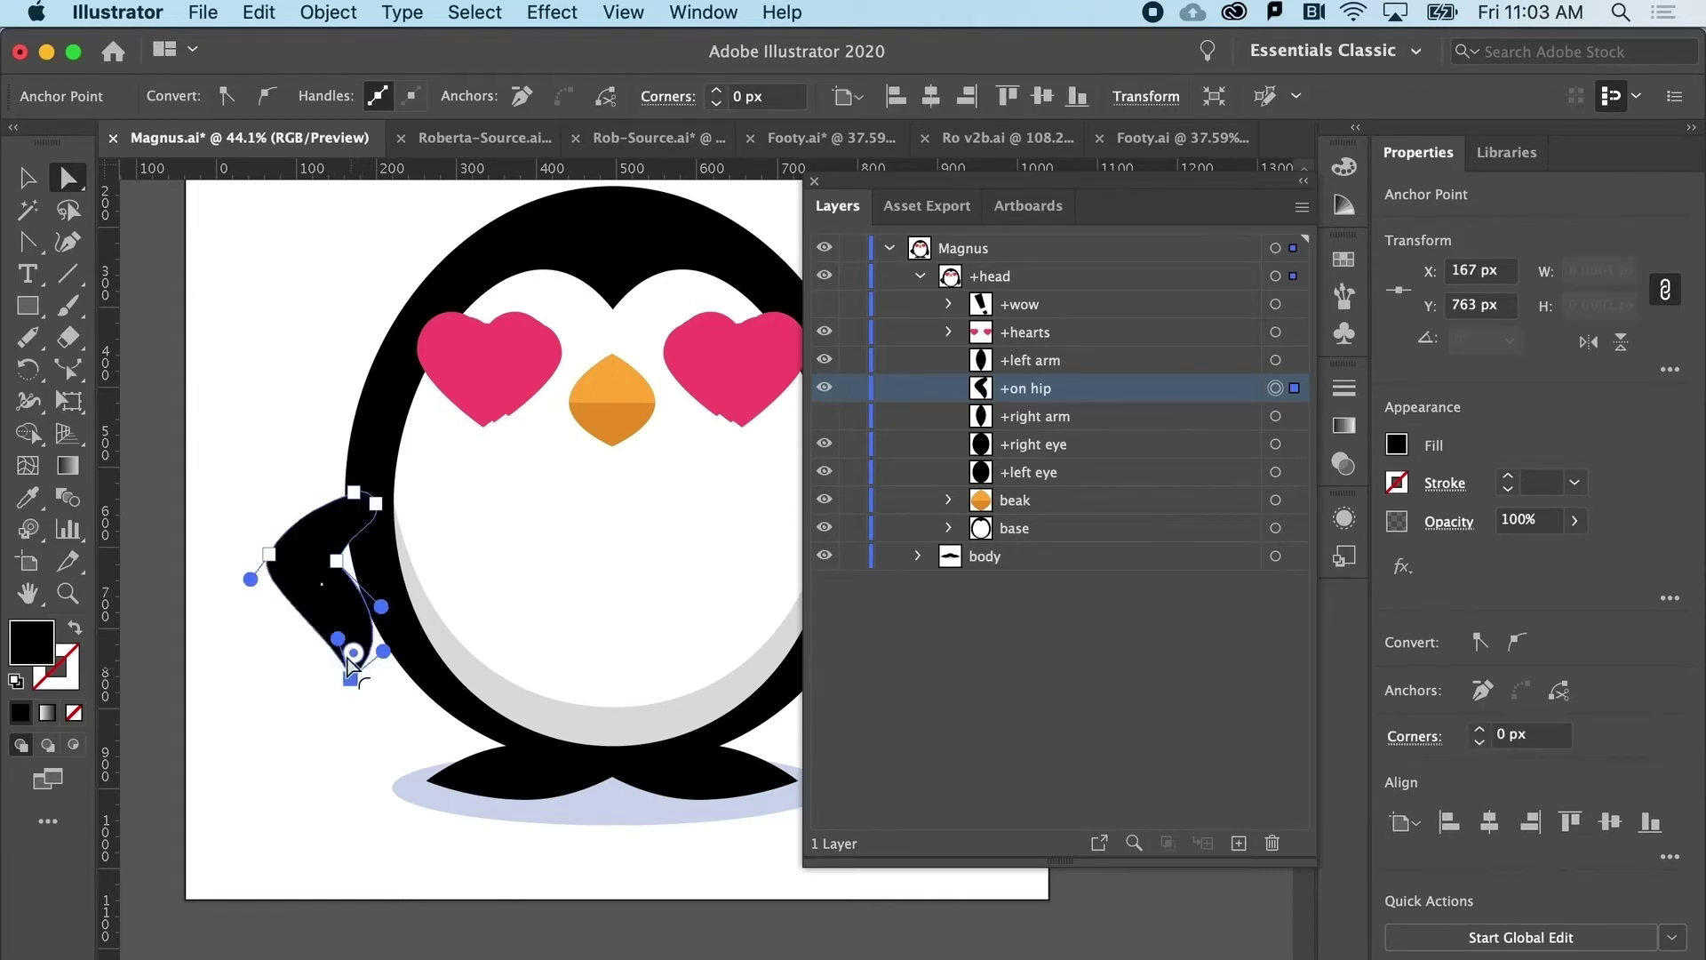
{"action": "left_click", "coordinate": [352, 701]}
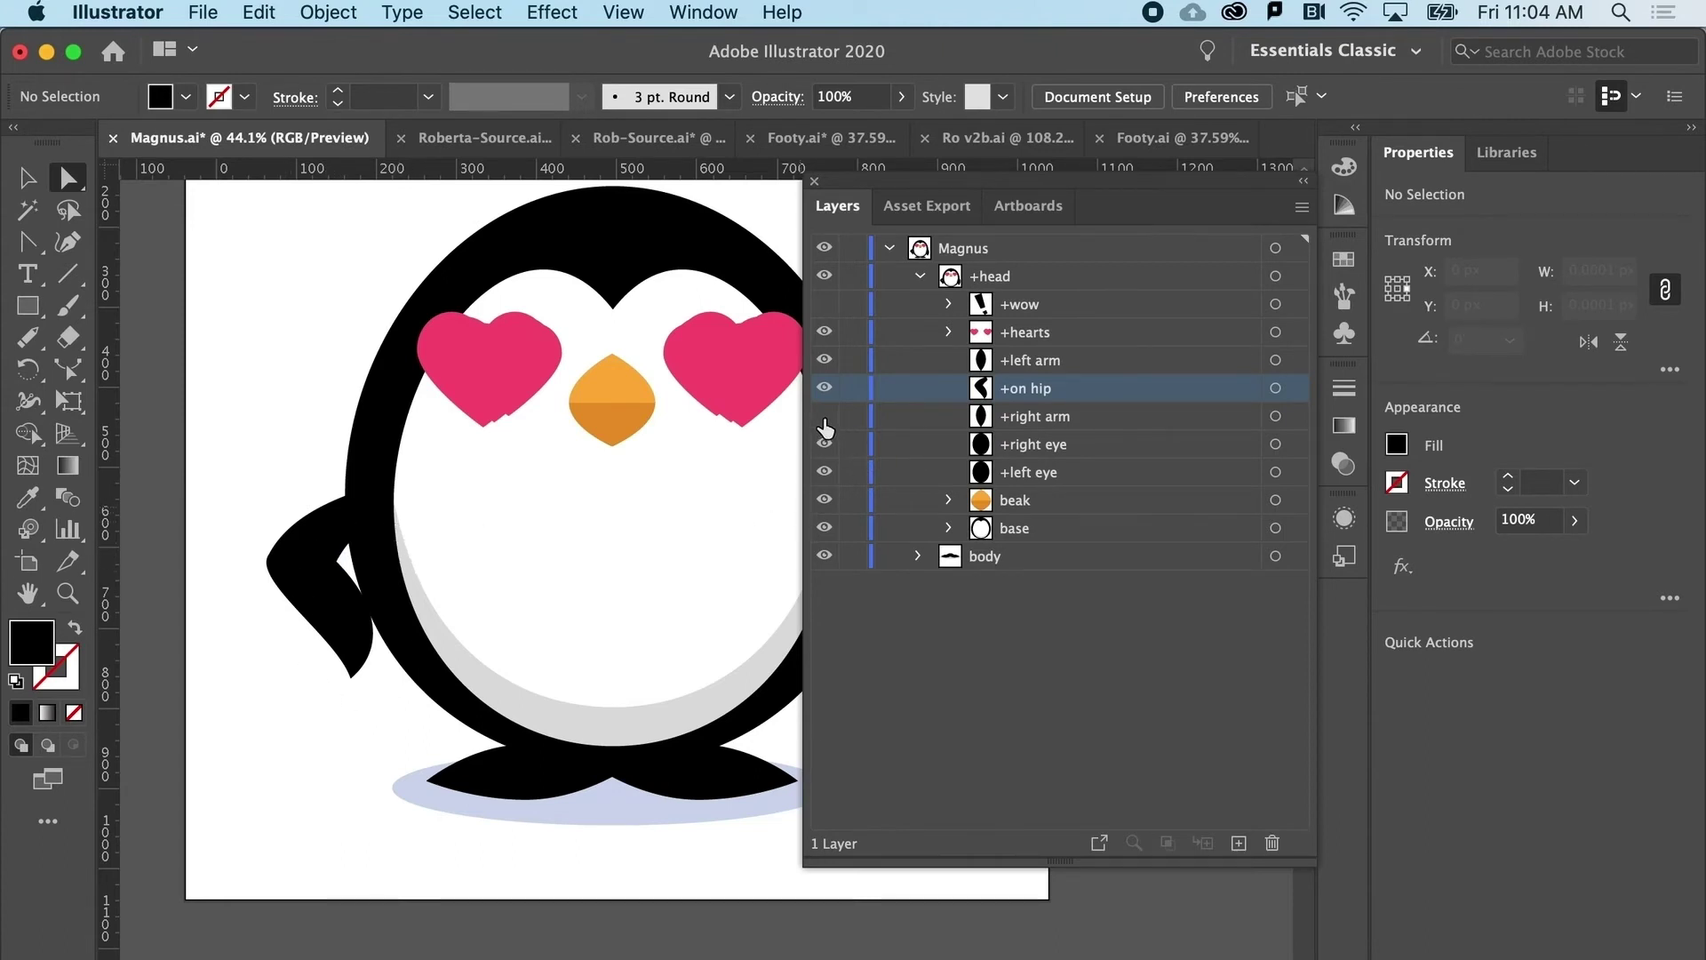
Show the +right arm layer, save Magnus.ai, and return to Character Animator
{"action": "left_click", "coordinate": [825, 417]}
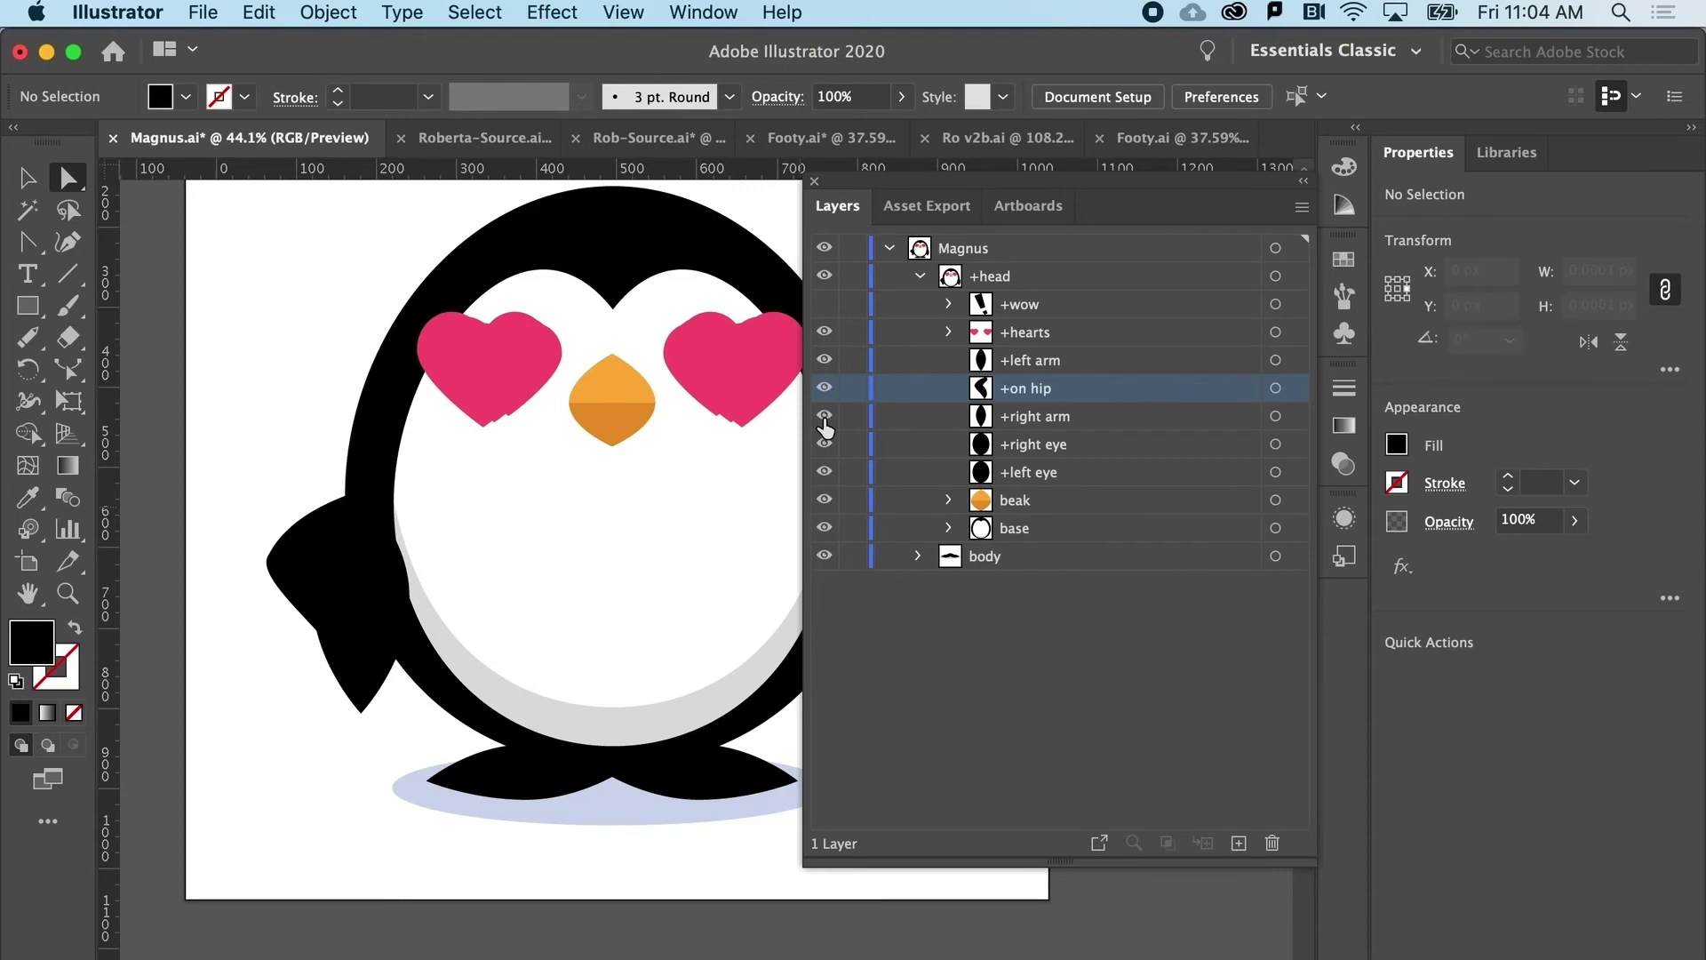
{"action": "left_click", "coordinate": [201, 13]}
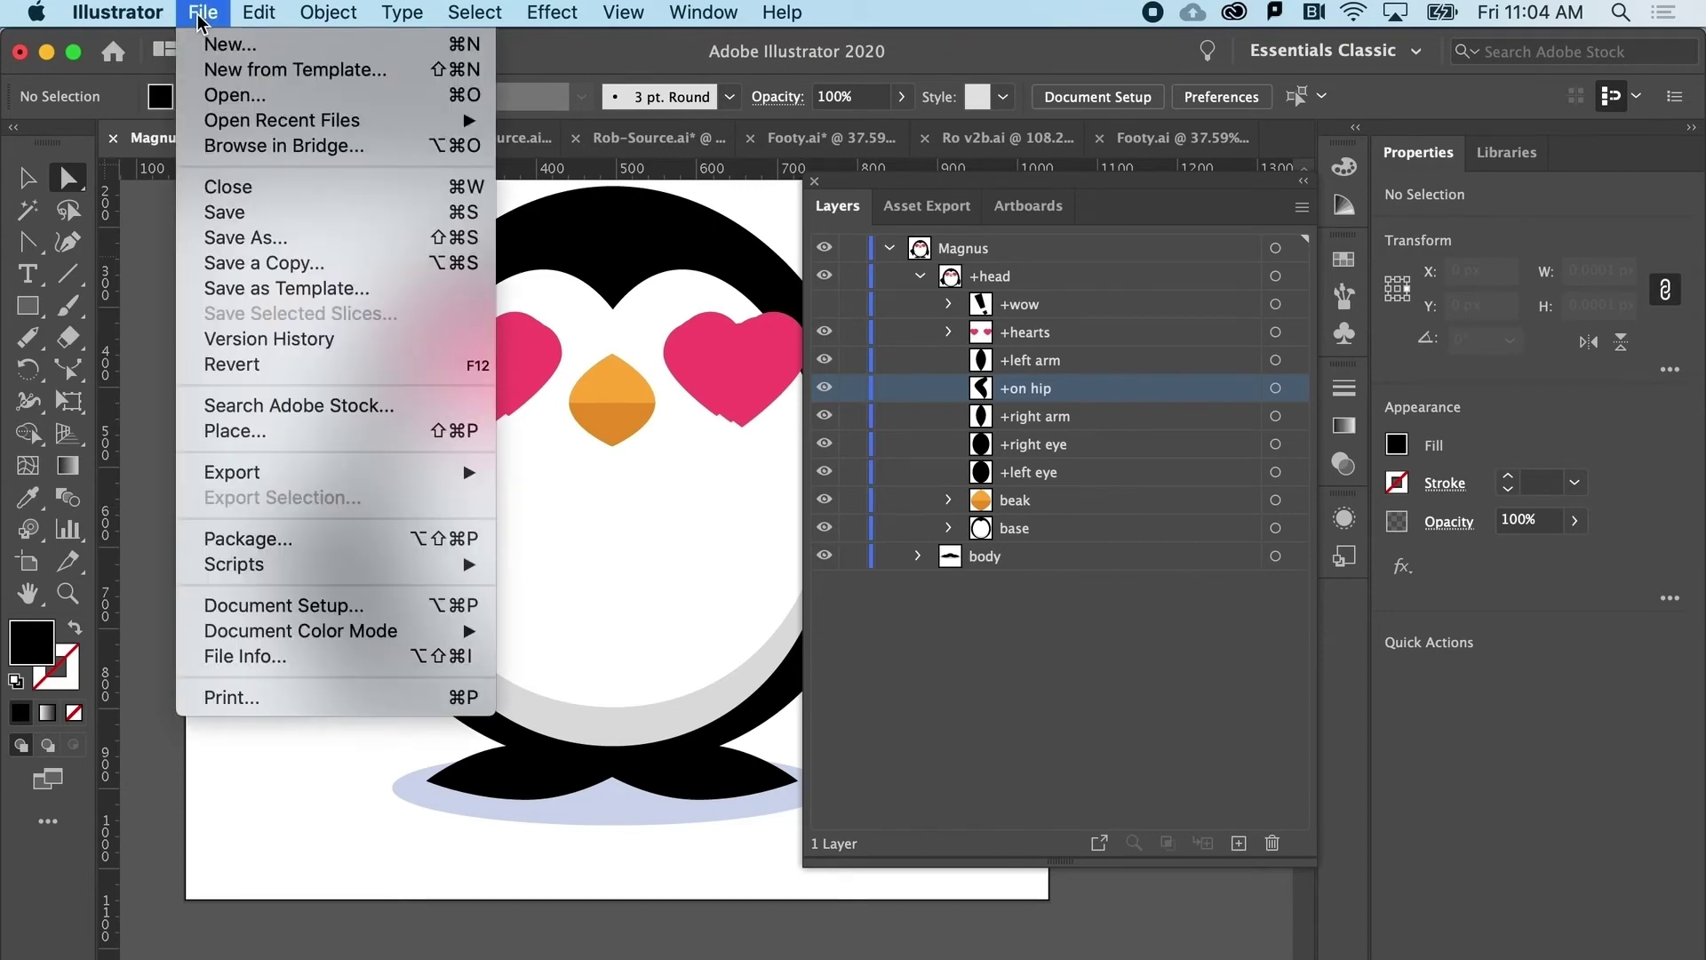
{"action": "left_click", "coordinate": [222, 215]}
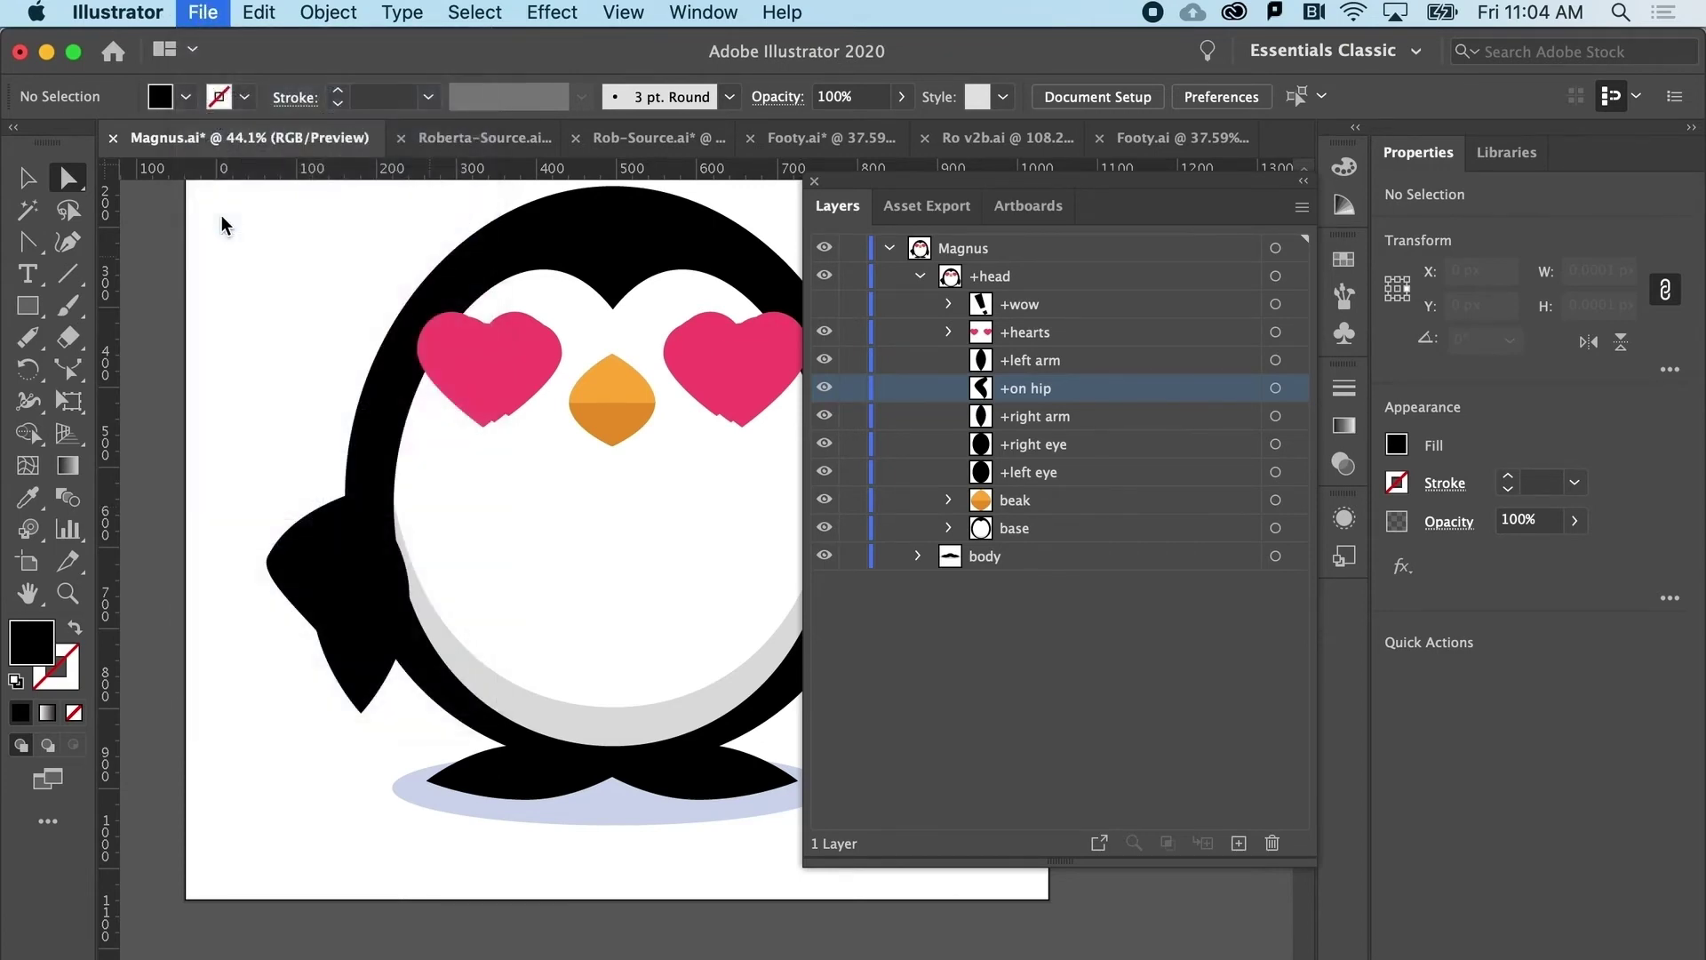
{"action": "left_click", "coordinate": [465, 957]}
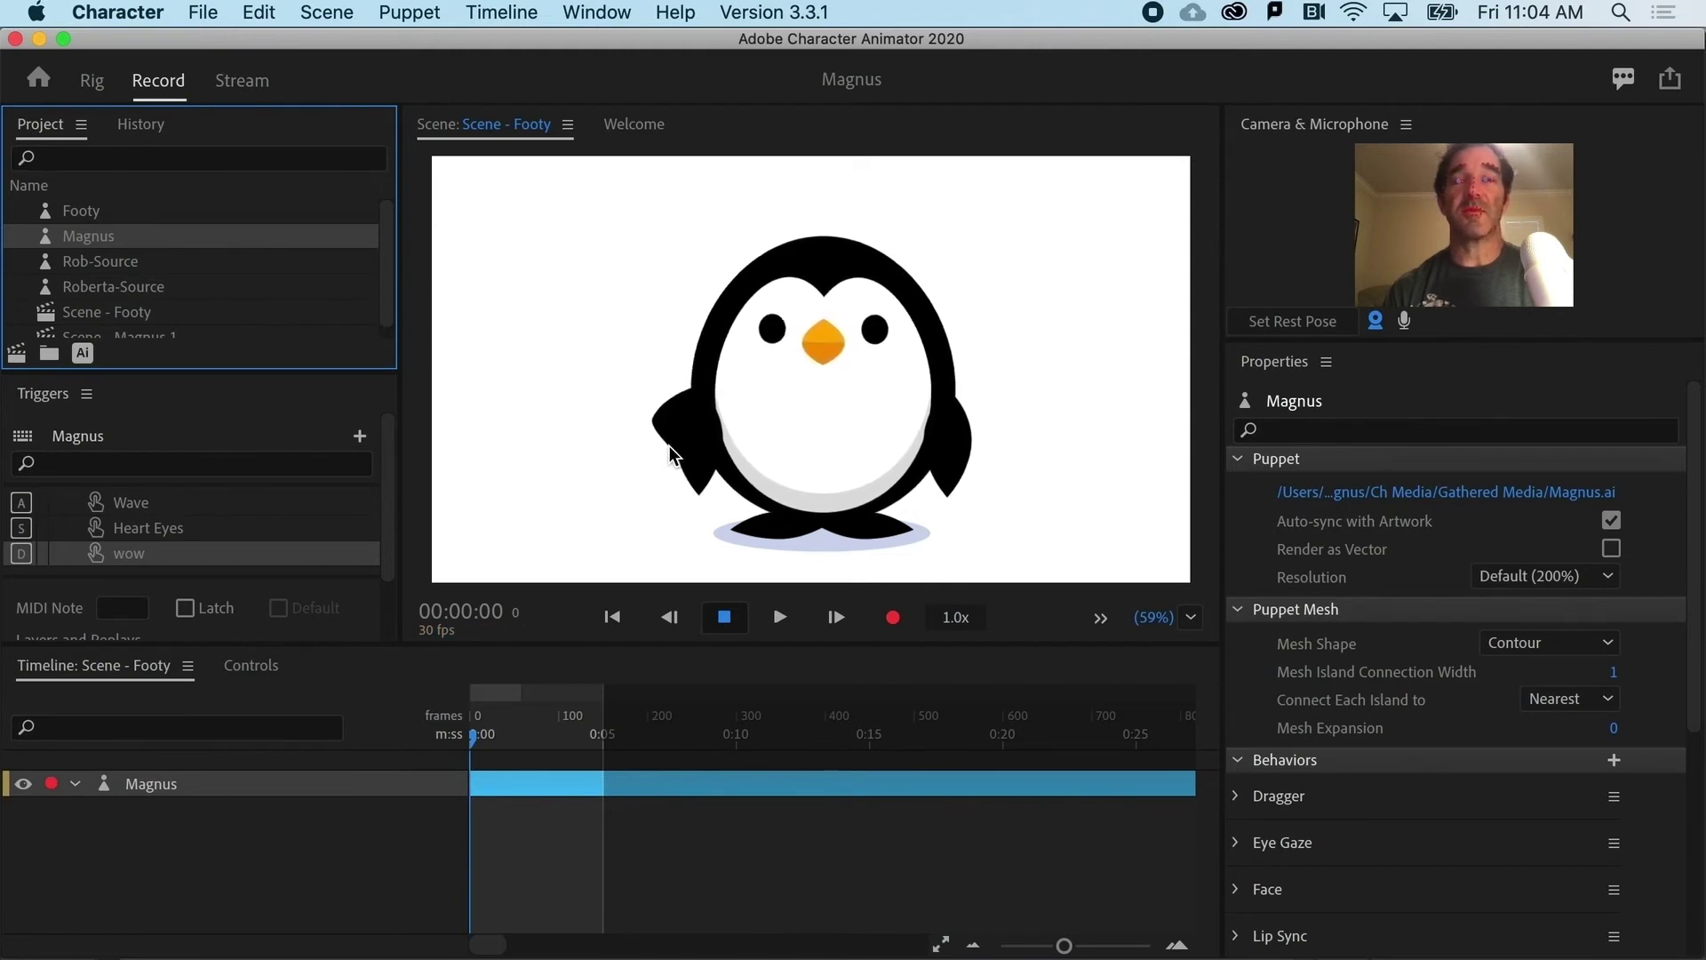
Create a new Swap Set in the Rig workspace's Triggers panel
{"action": "left_click", "coordinate": [94, 80]}
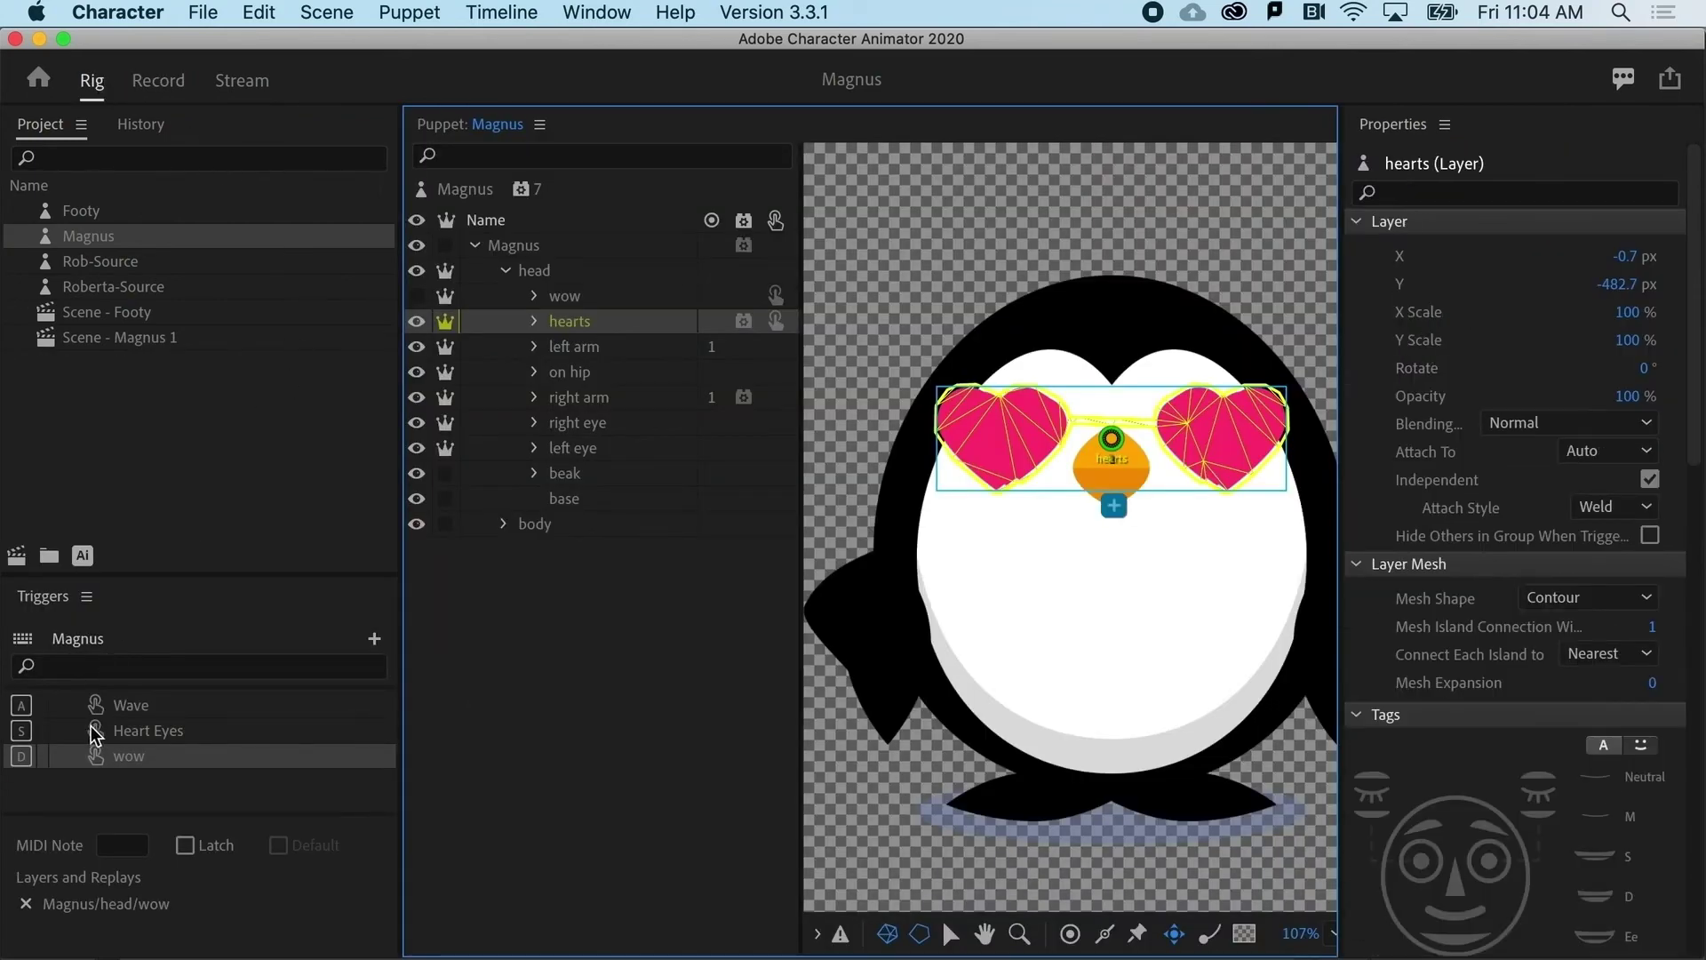
{"action": "left_click", "coordinate": [373, 639]}
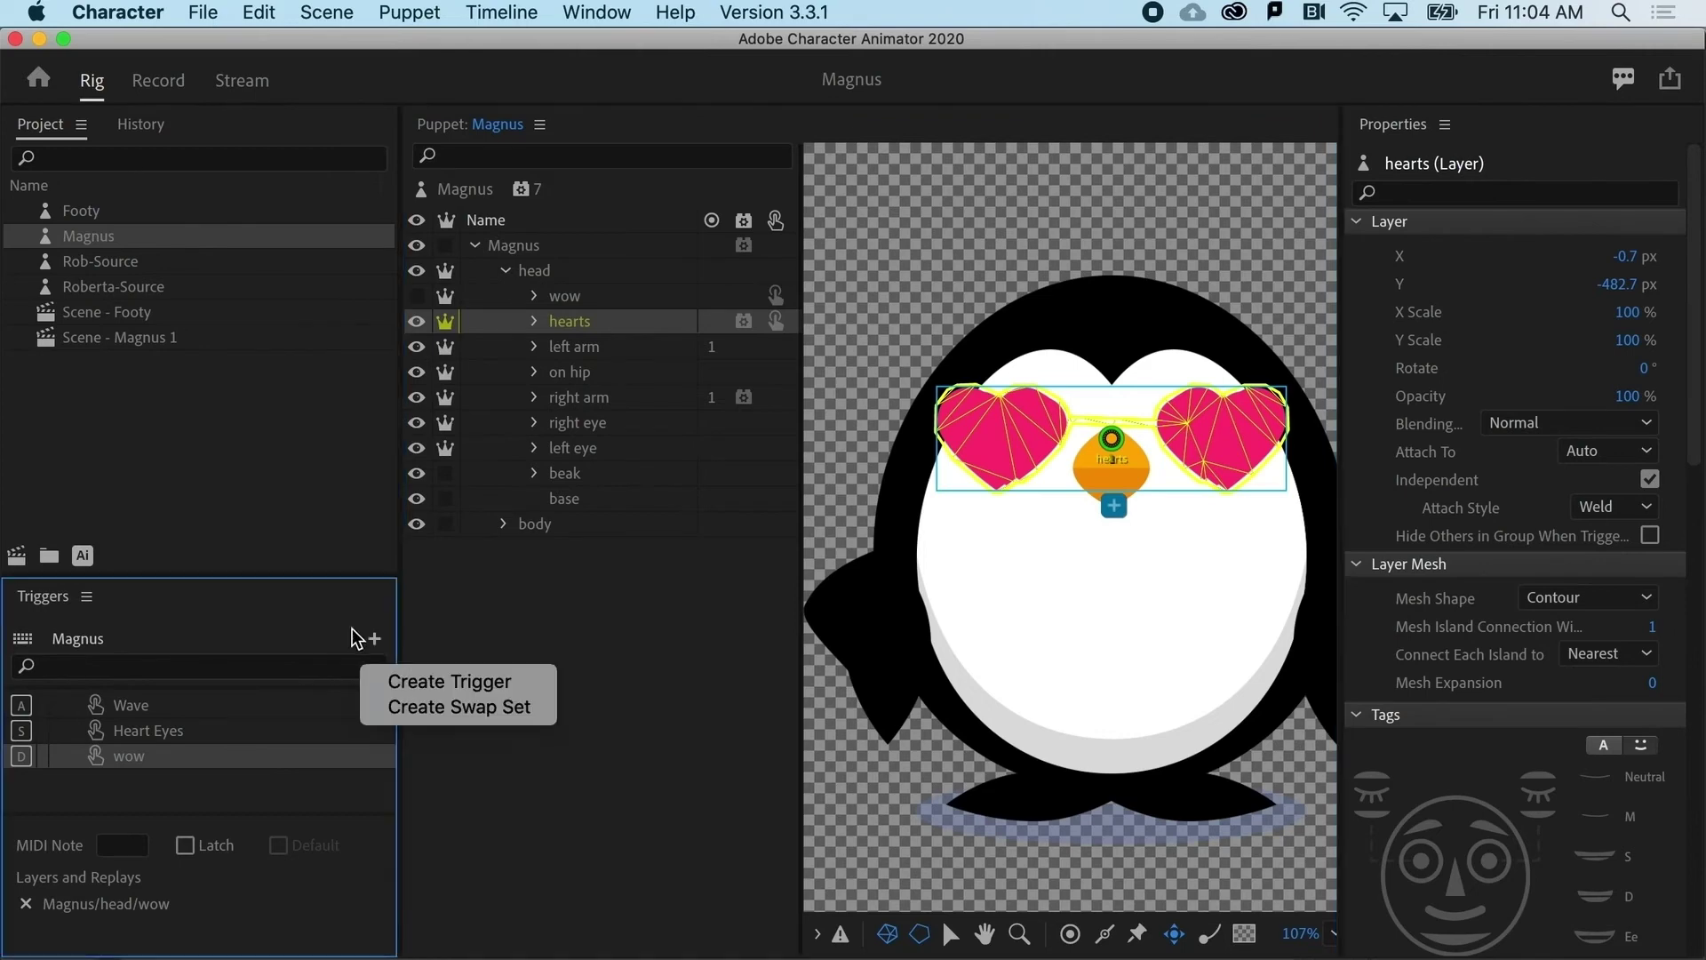
{"action": "left_click", "coordinate": [412, 713]}
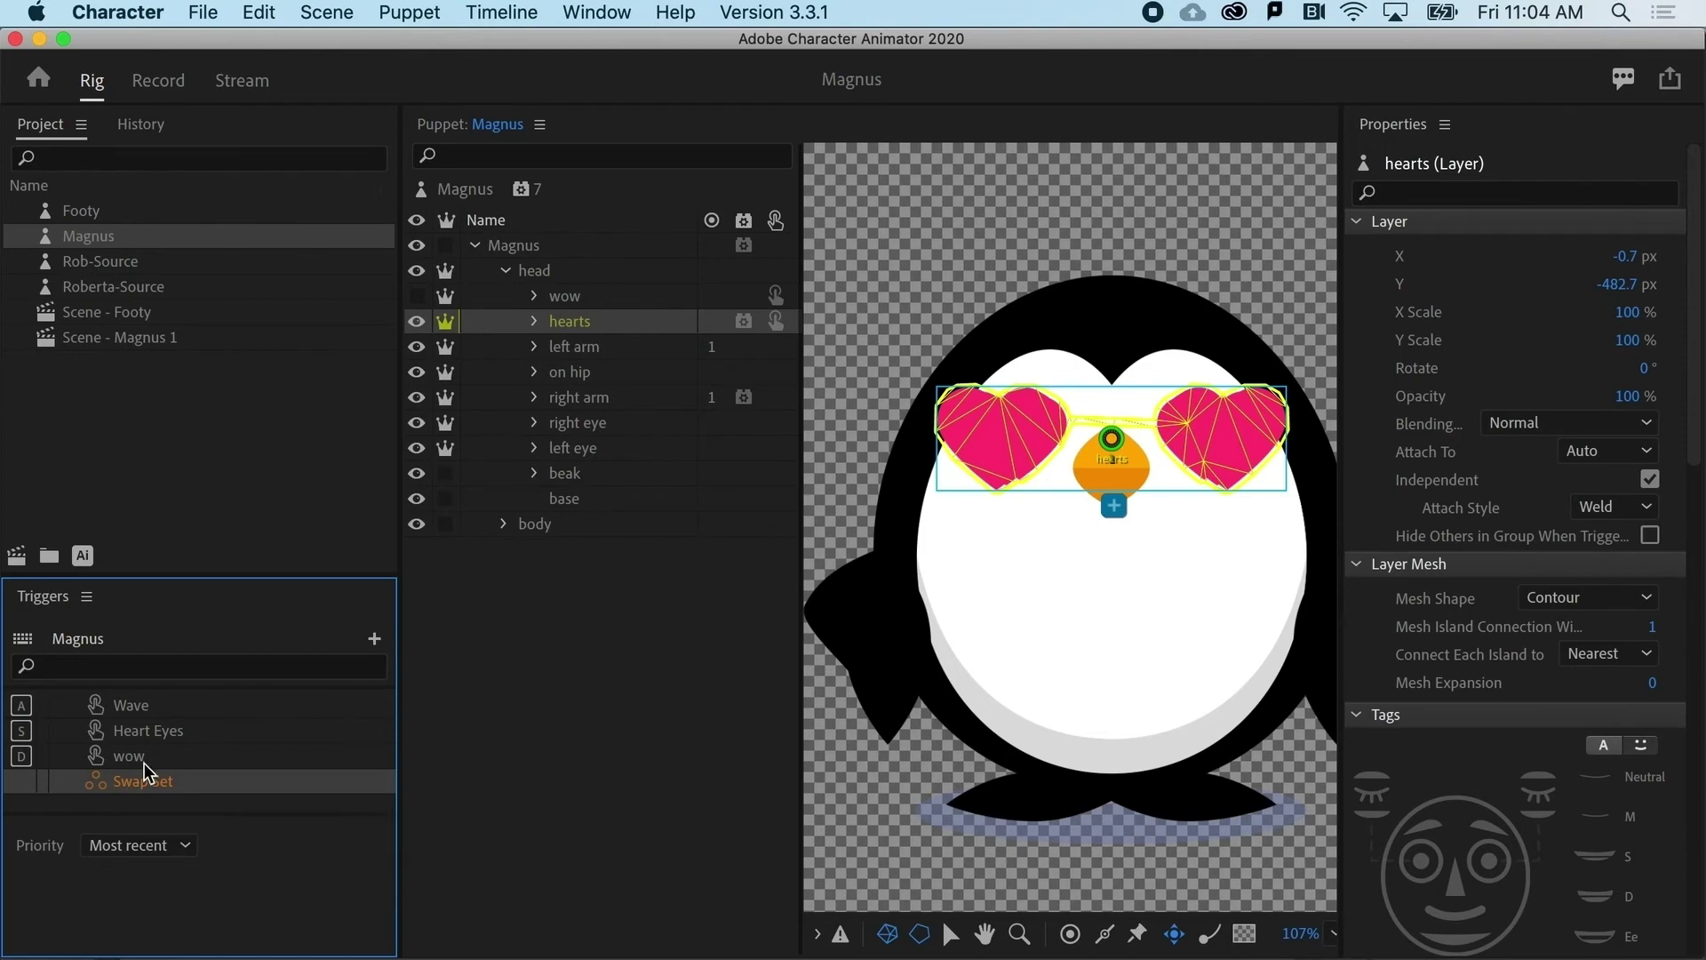
Drag the on hip and right arm layers into the new Swap Set
{"action": "left_click", "coordinate": [571, 371]}
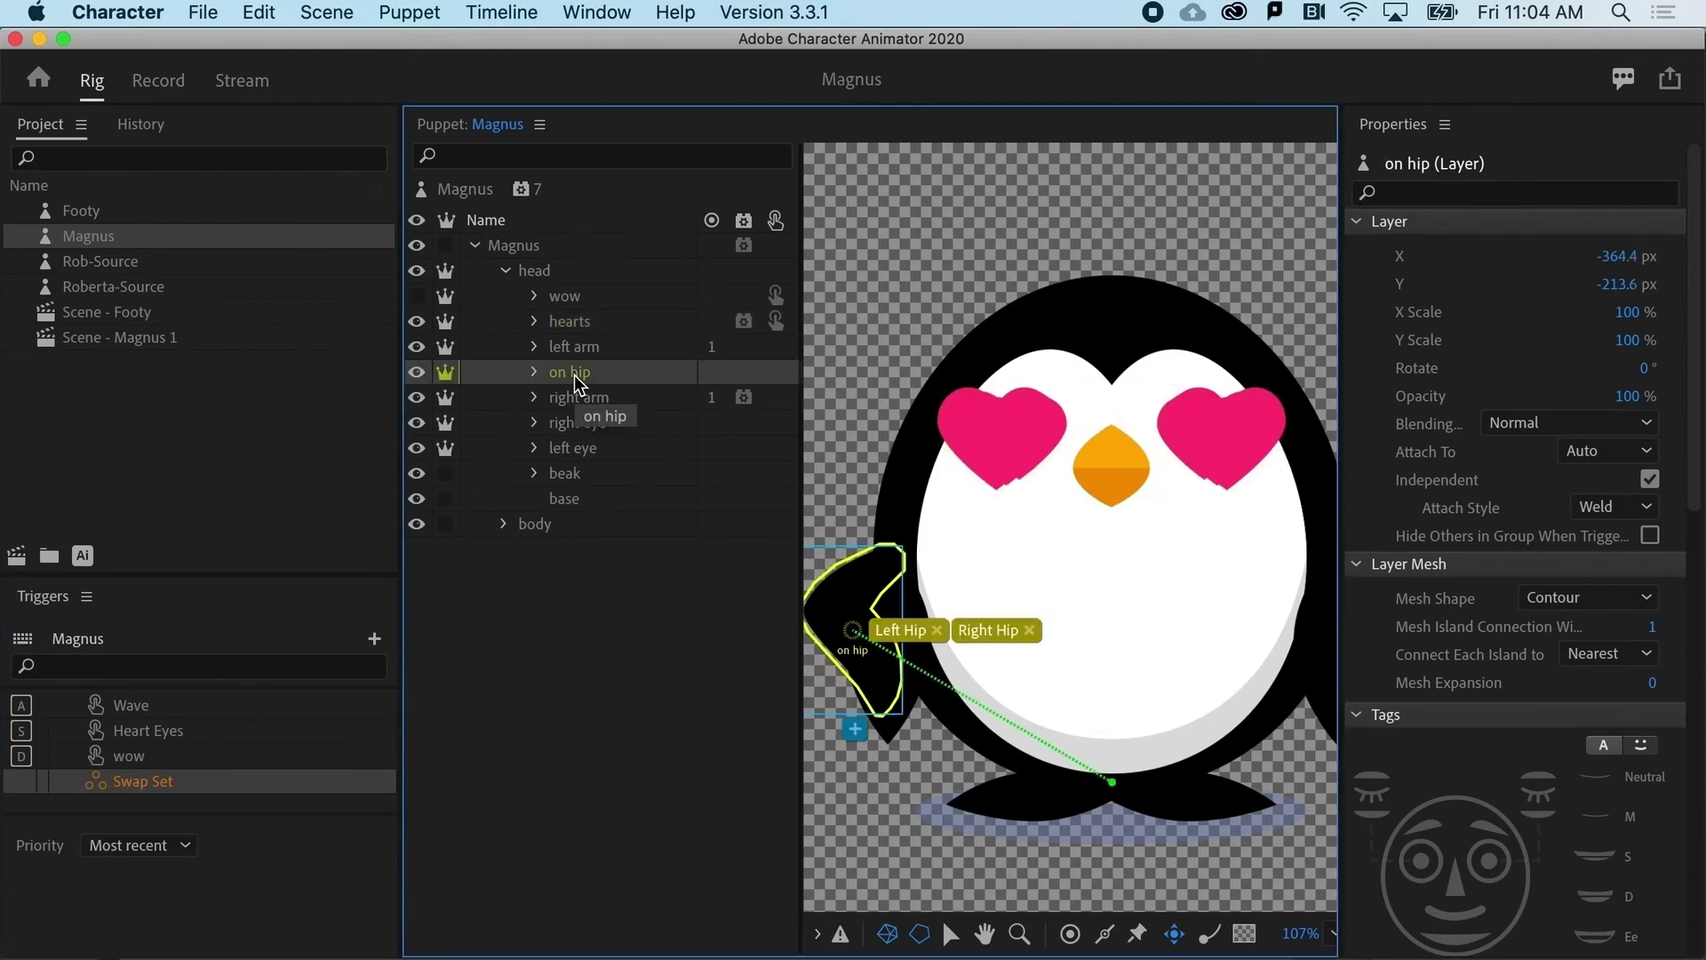
{"action": "left_click_drag", "start_coordinate": [158, 845], "coordinate": [160, 791]}
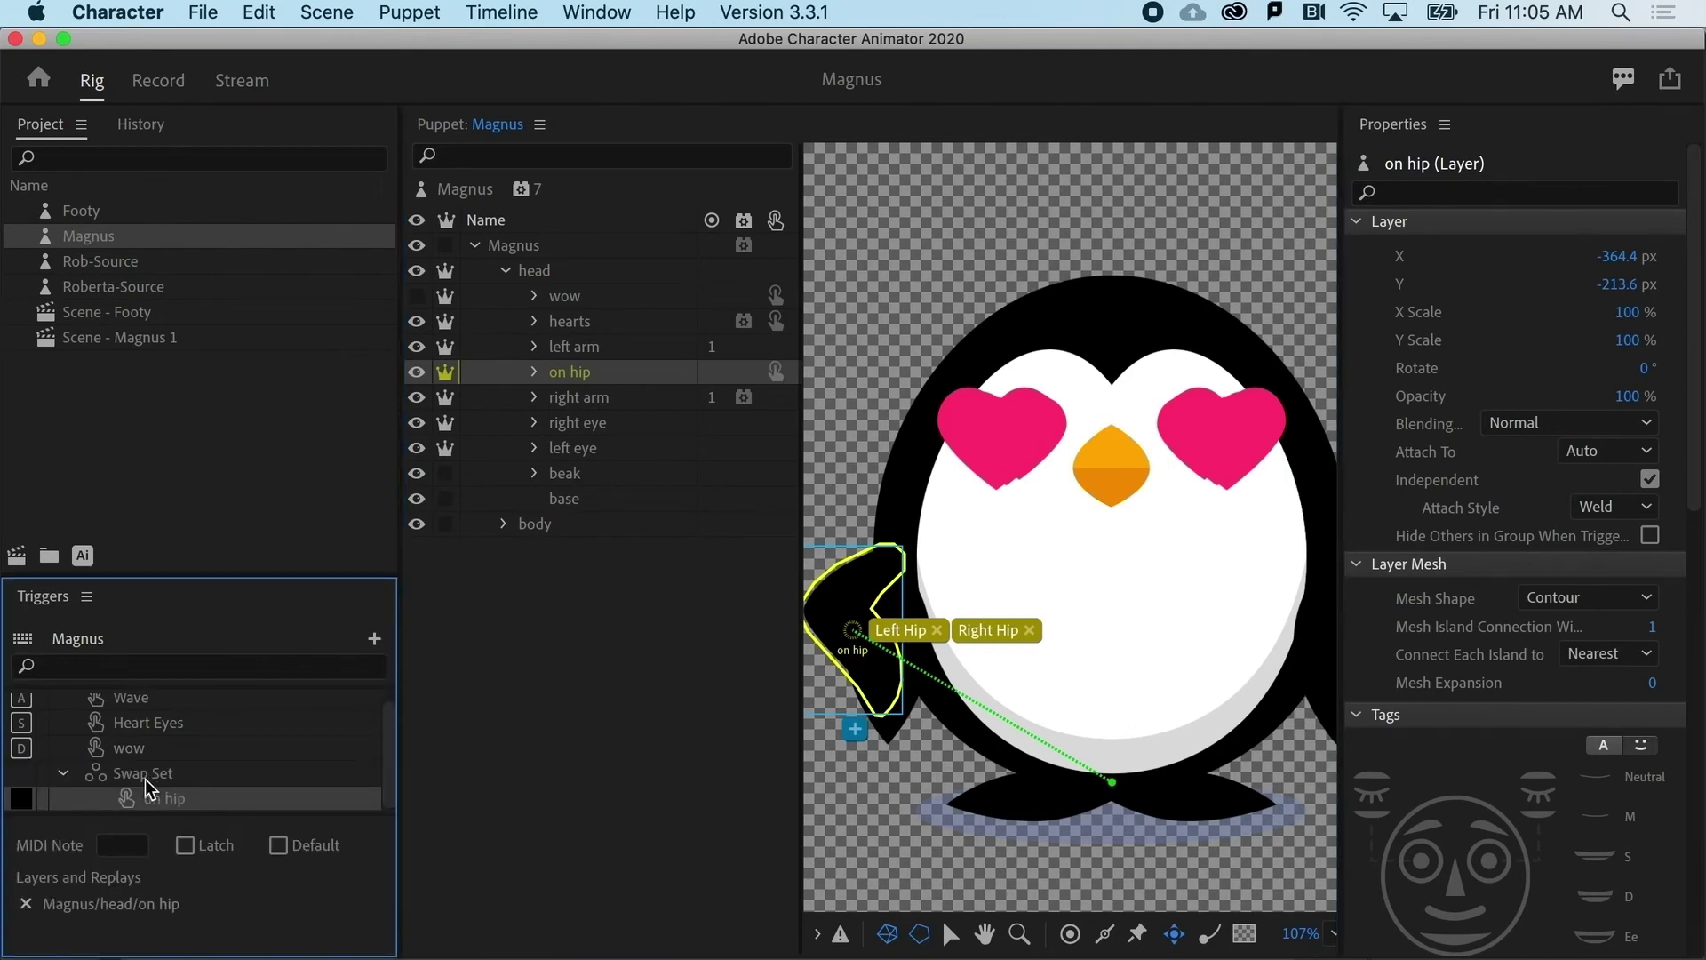
{"action": "left_click", "coordinate": [578, 397]}
{"action": "left_click_drag", "start_coordinate": [610, 397], "coordinate": [298, 794]}
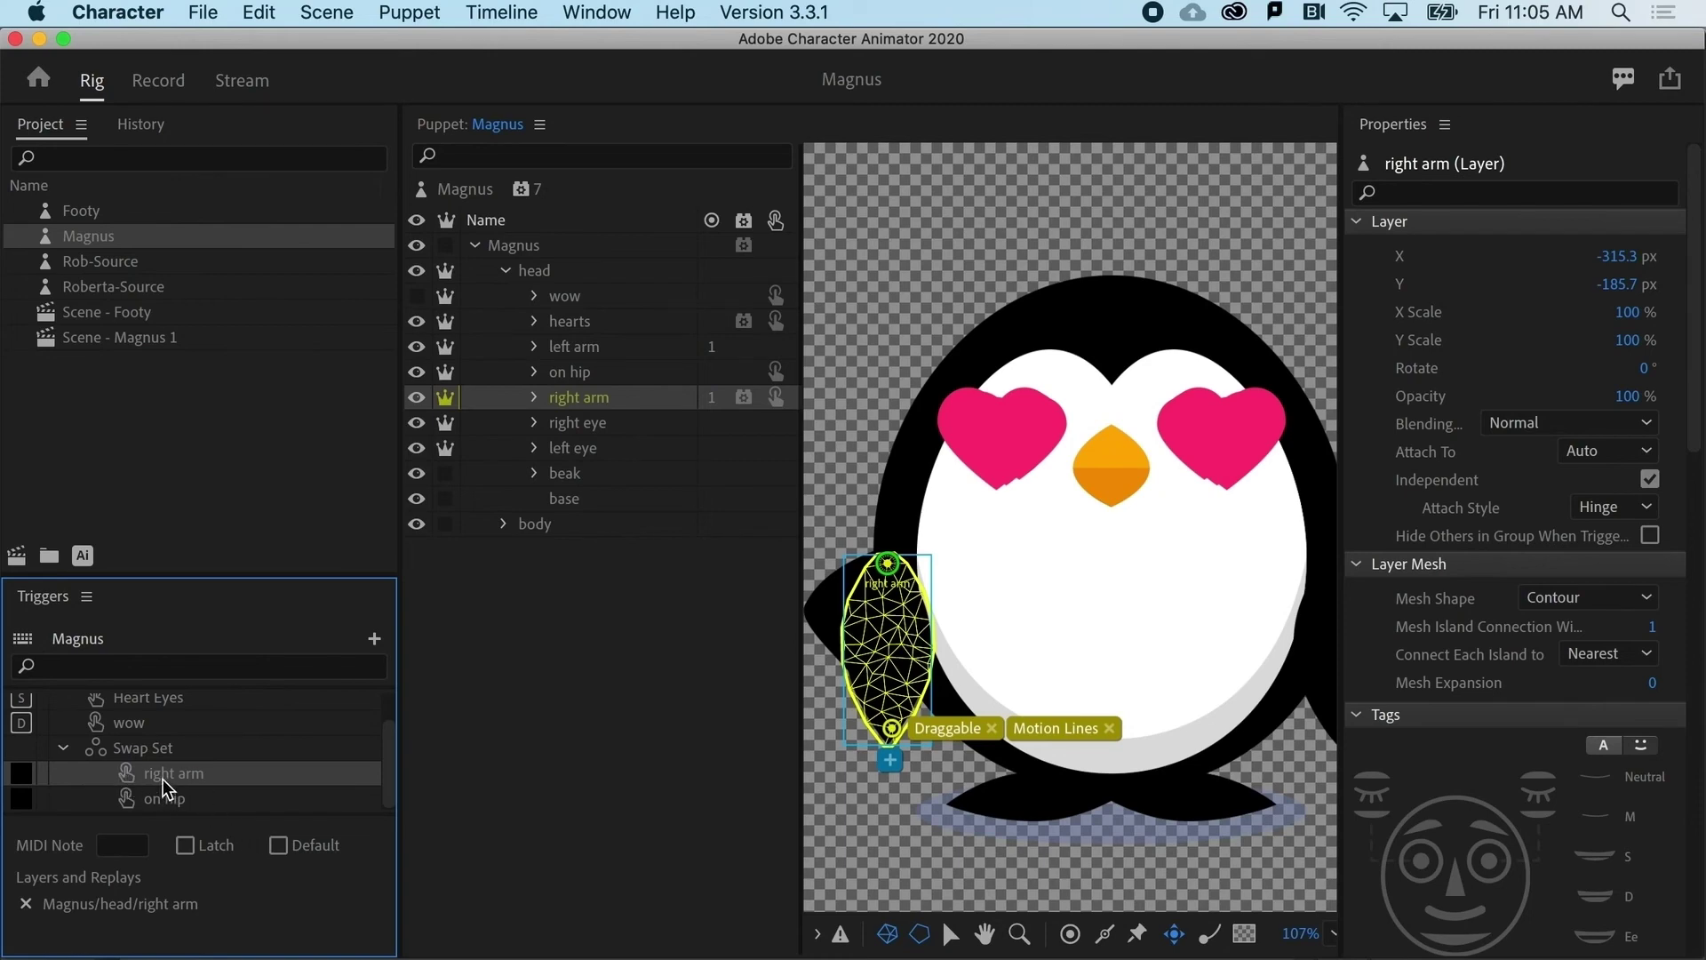
Make right arm the Swap Set default, assign F to on hip, and return to Record
{"action": "left_click", "coordinate": [278, 845]}
{"action": "left_click", "coordinate": [21, 798]}
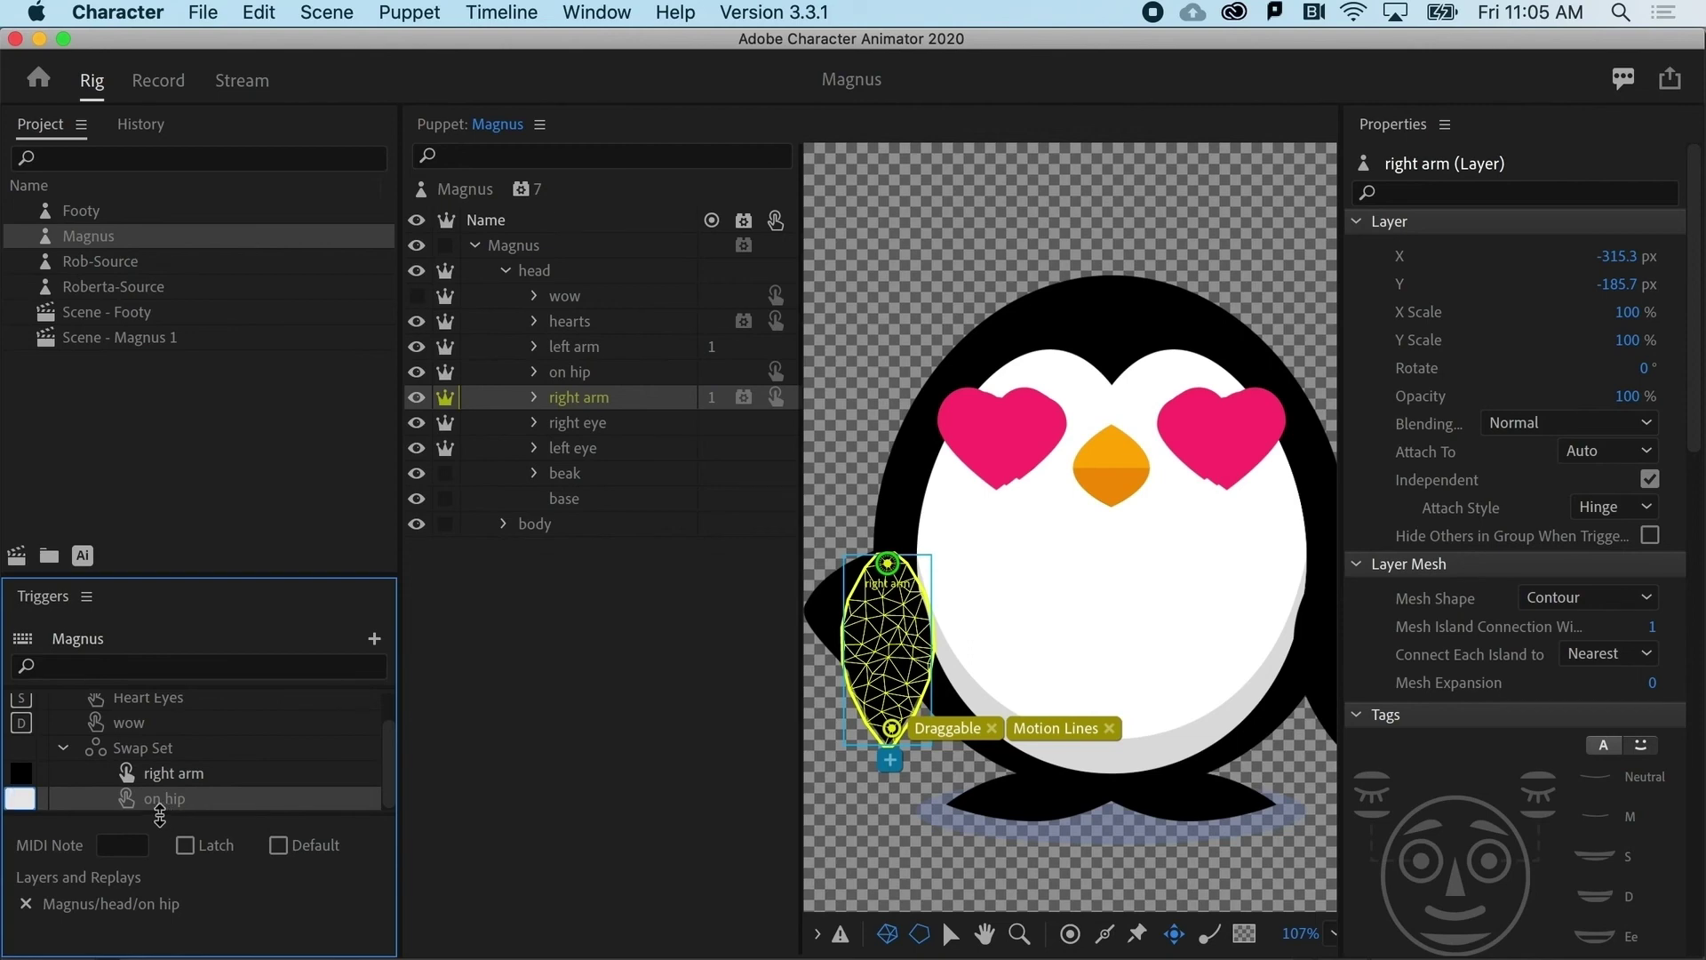
{"action": "left_click", "coordinate": [240, 773]}
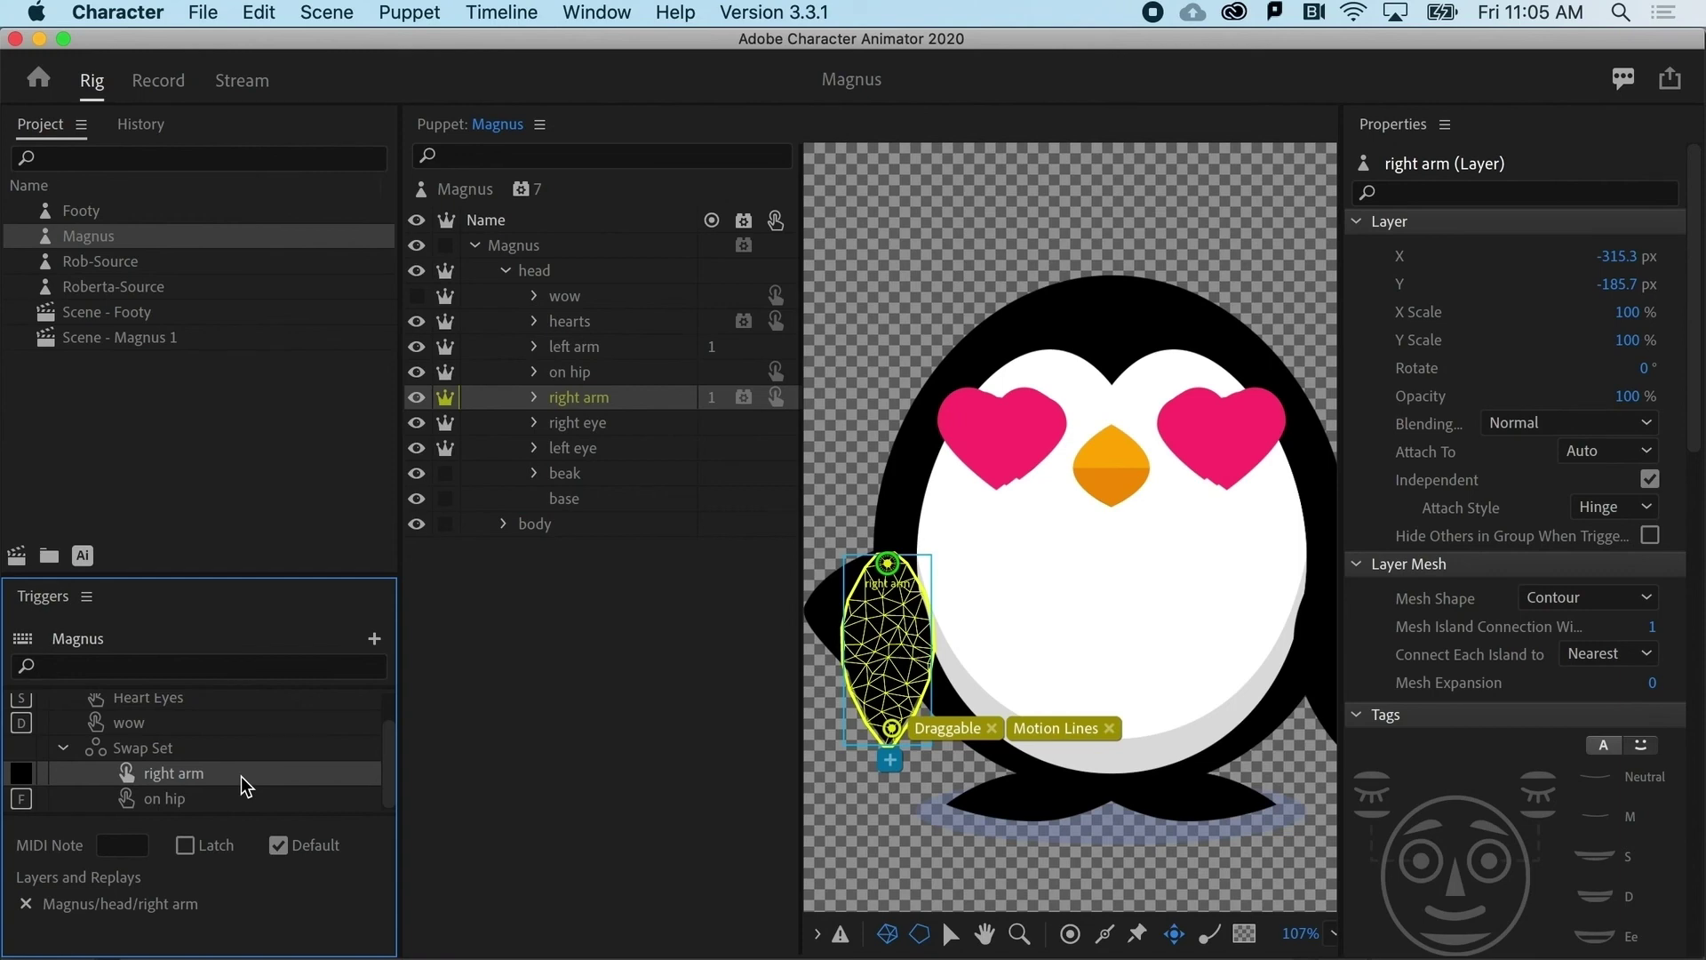
{"action": "left_click", "coordinate": [156, 81]}
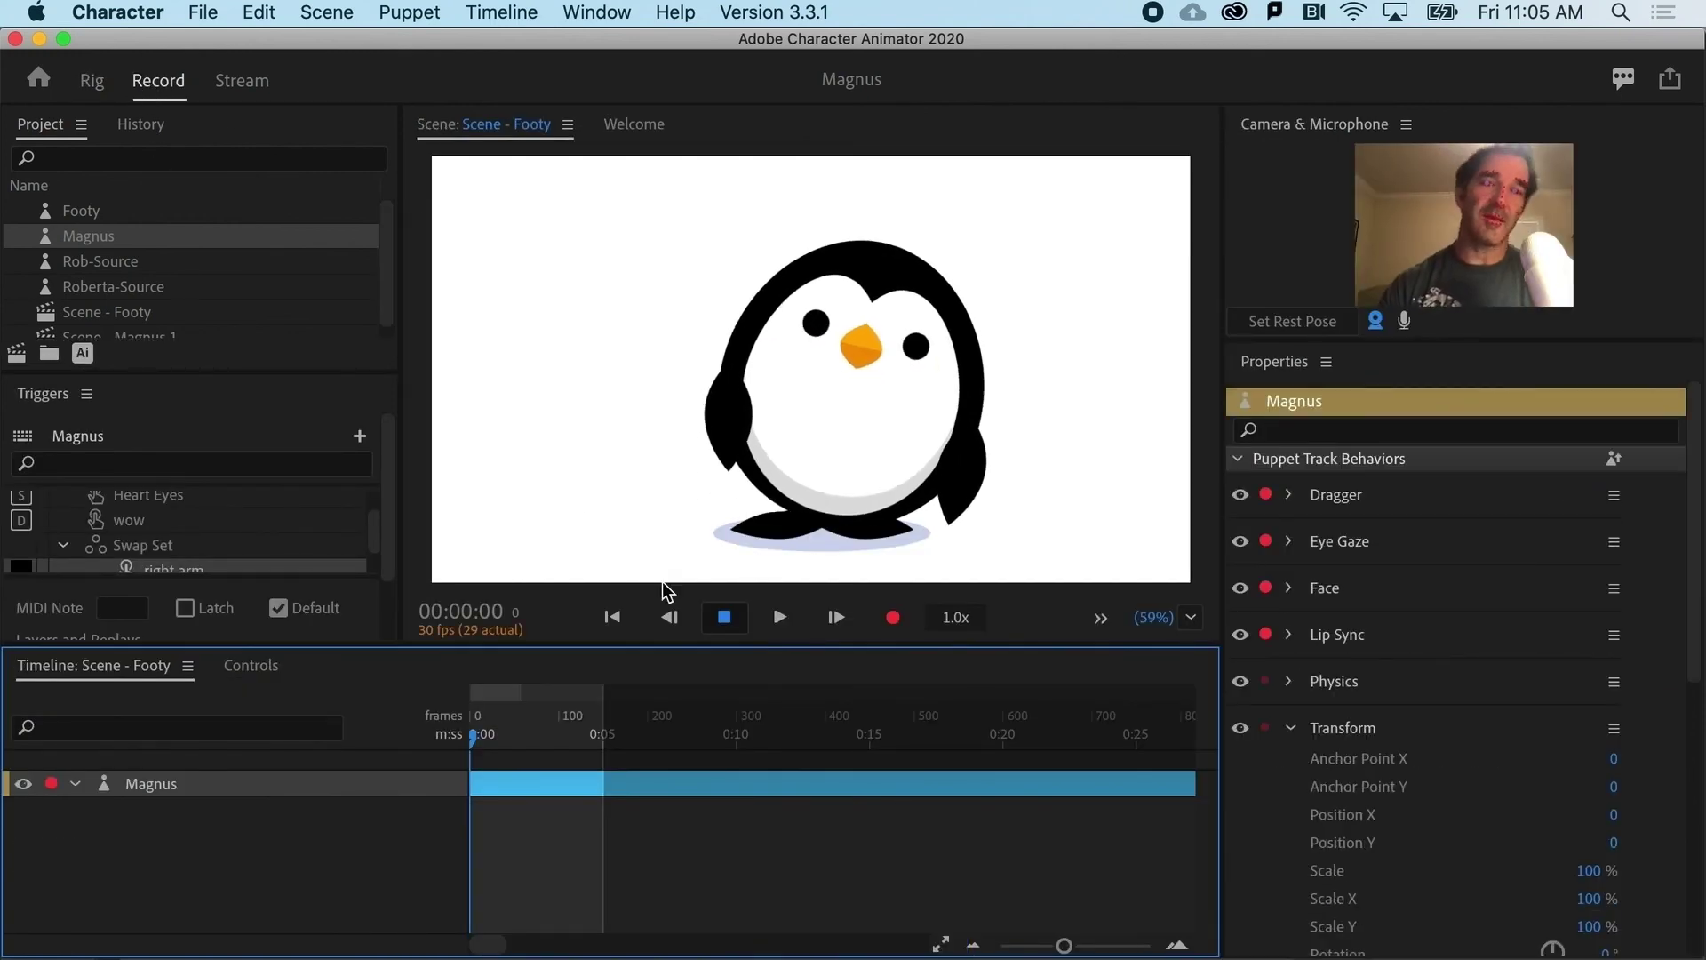
{"action": "left_click_drag", "start_coordinate": [696, 462], "coordinate": [662, 431]}
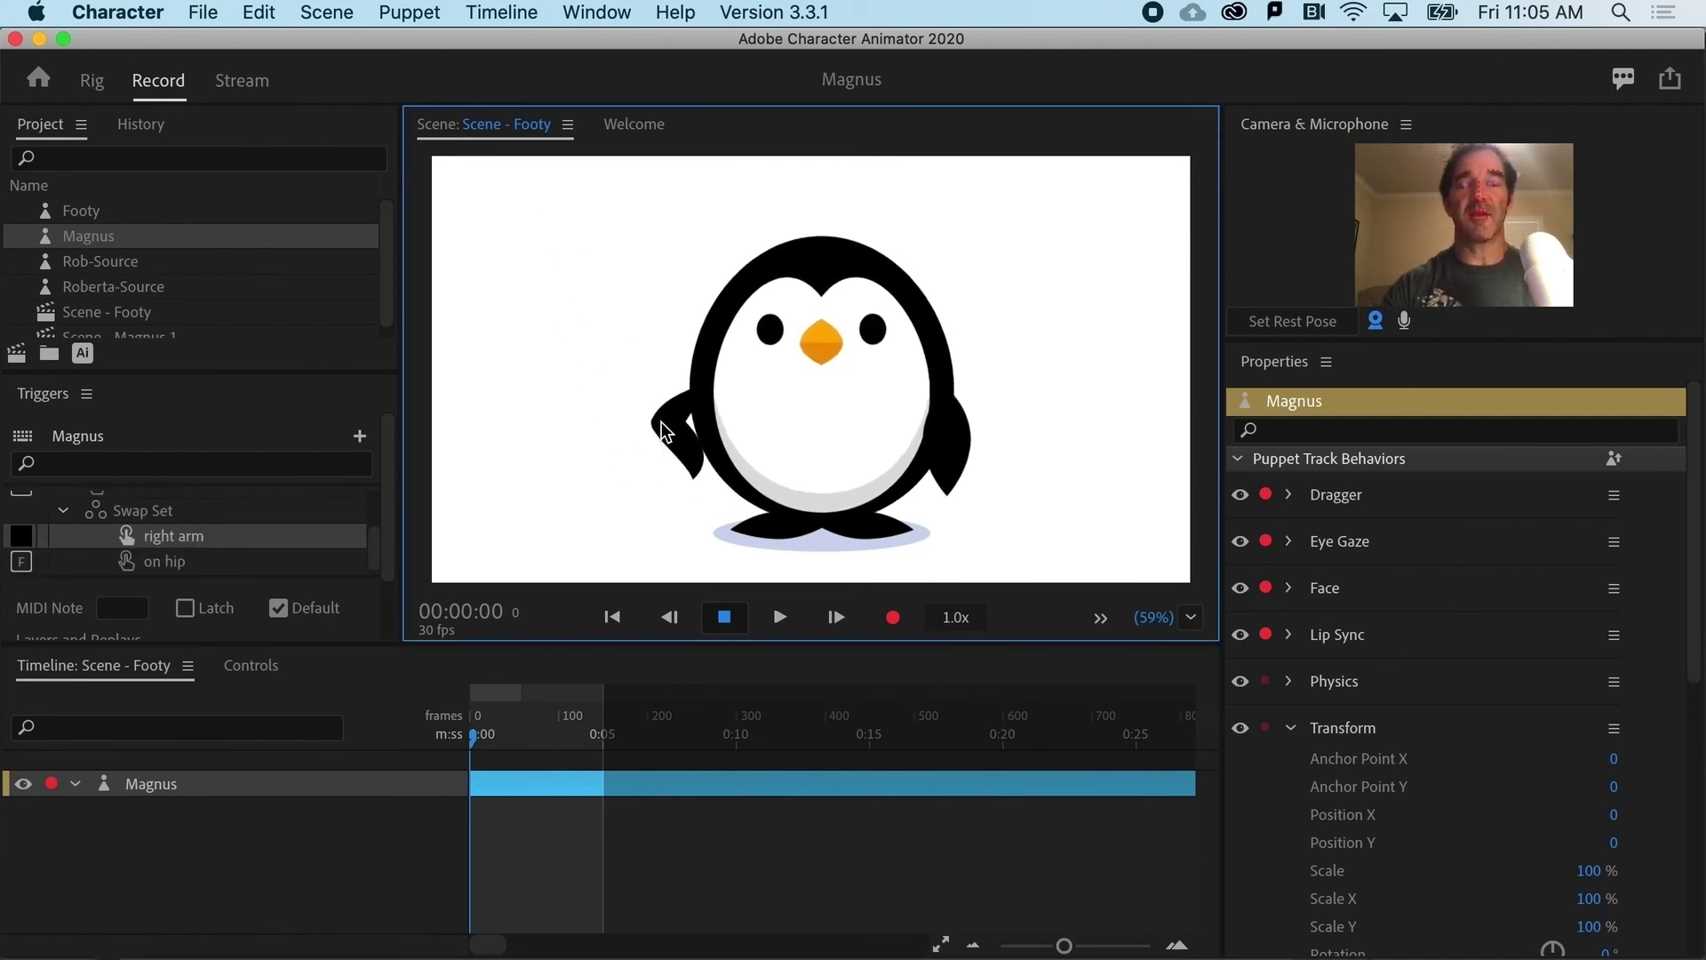
{"action": "left_click_drag", "start_coordinate": [662, 431], "coordinate": [662, 431]}
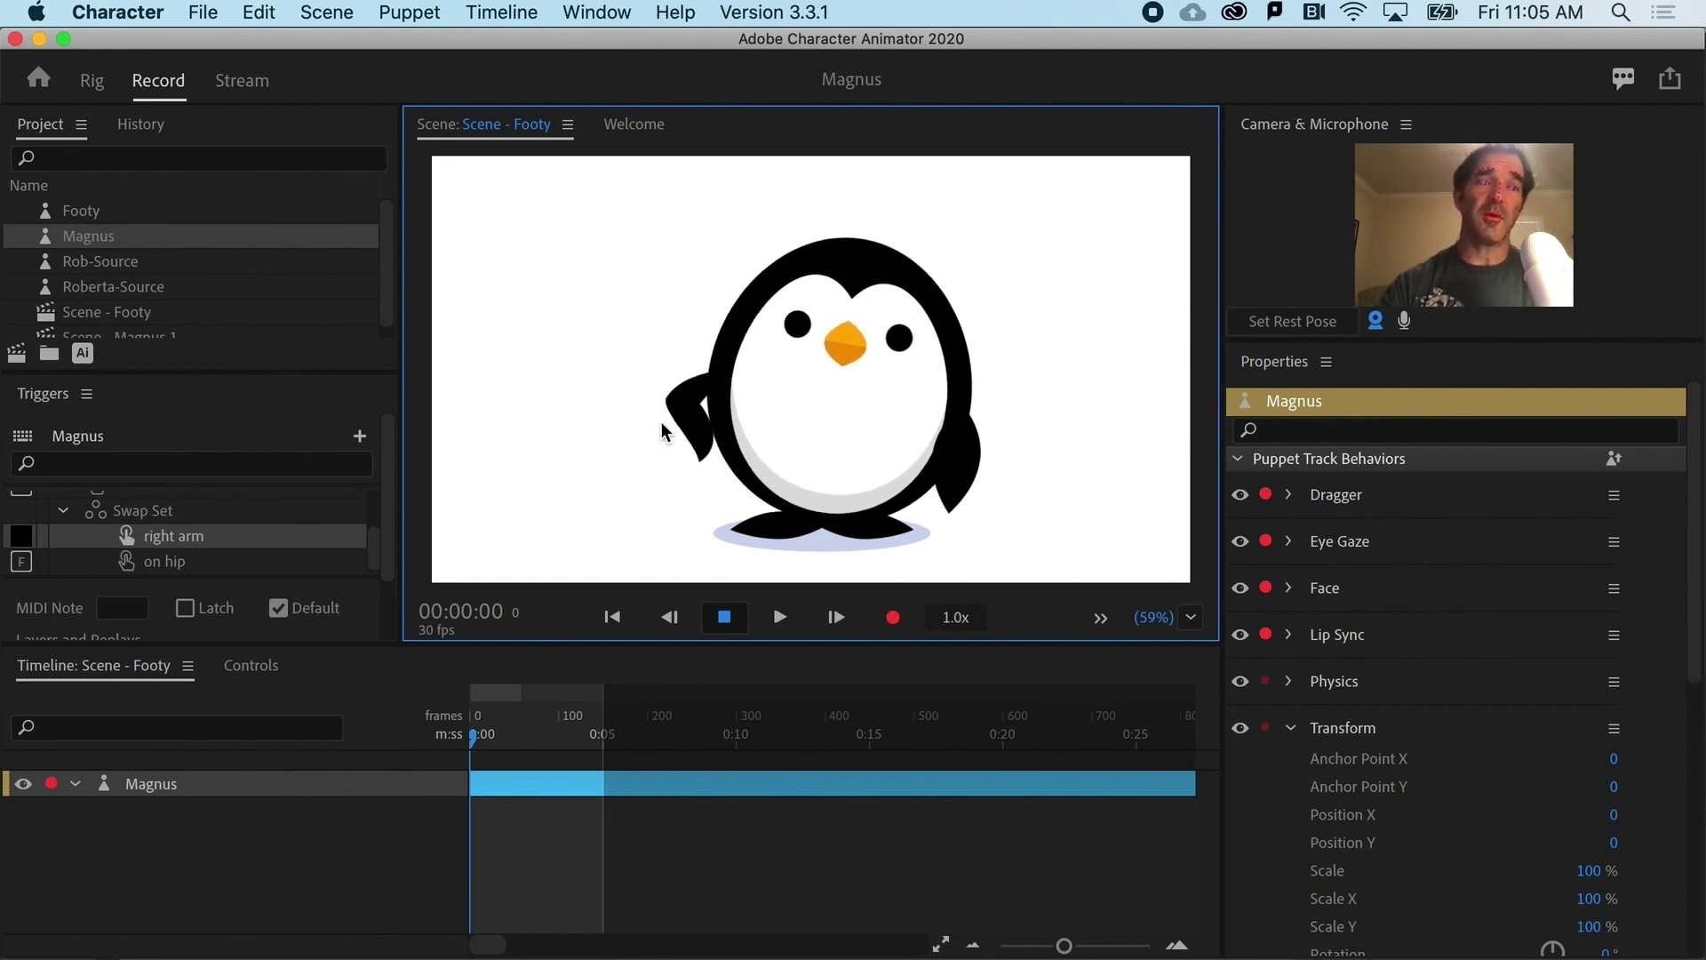